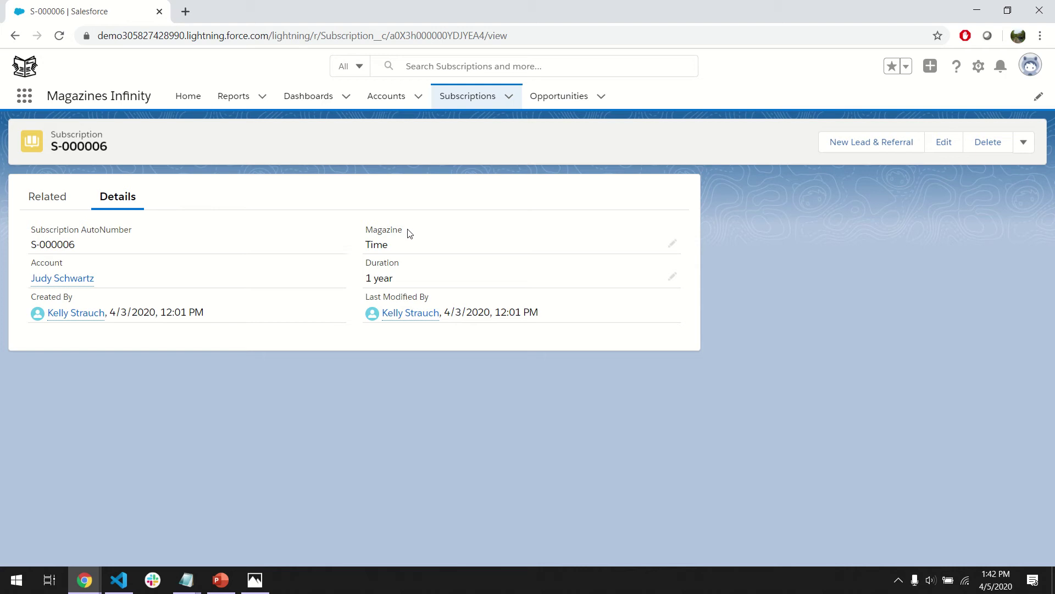
left_click(672, 244)
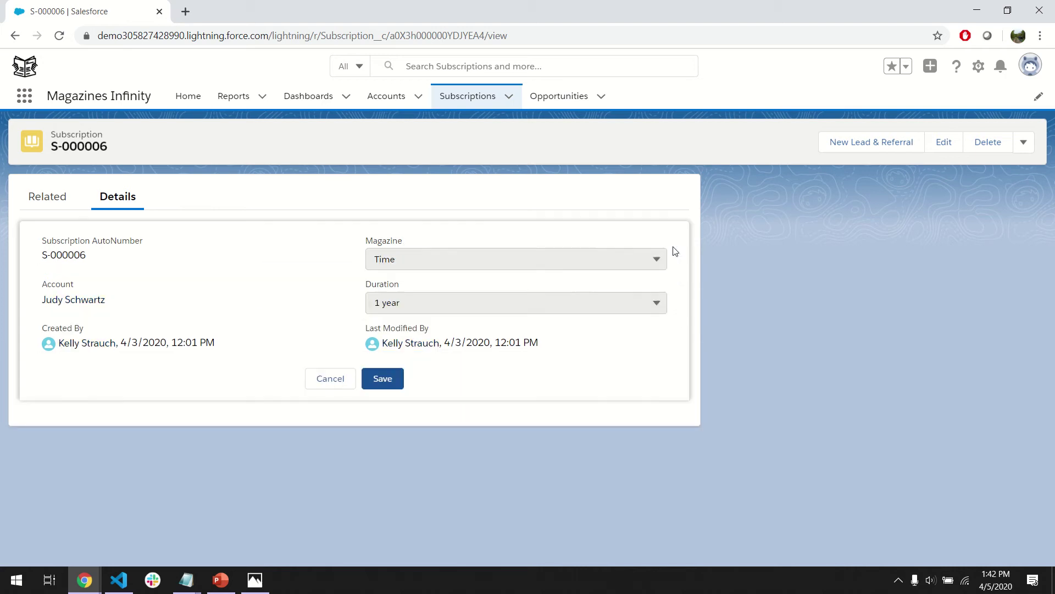
left_click(648, 256)
left_click(648, 257)
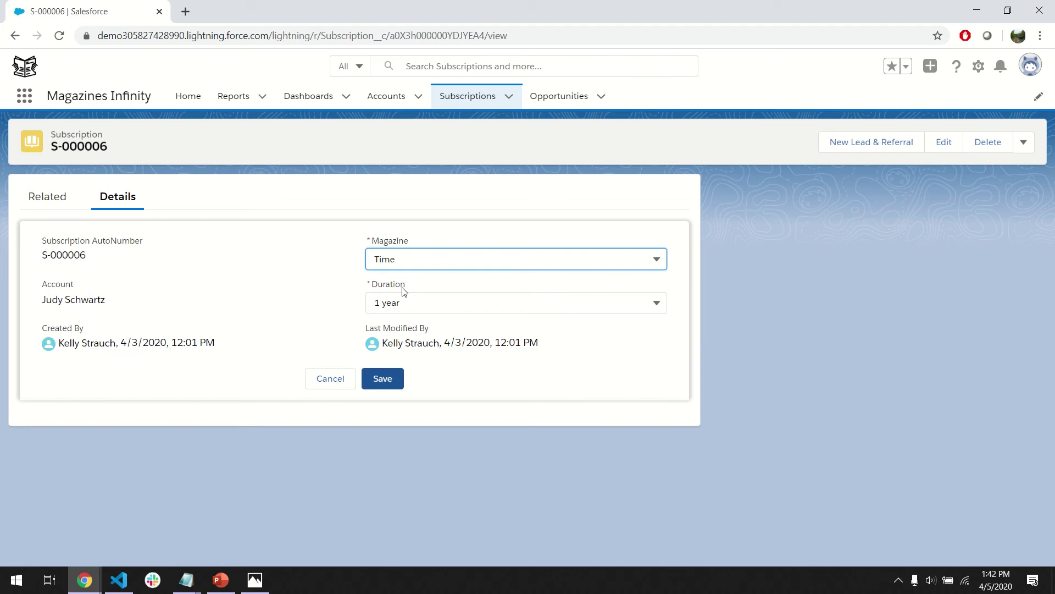
left_click(334, 380)
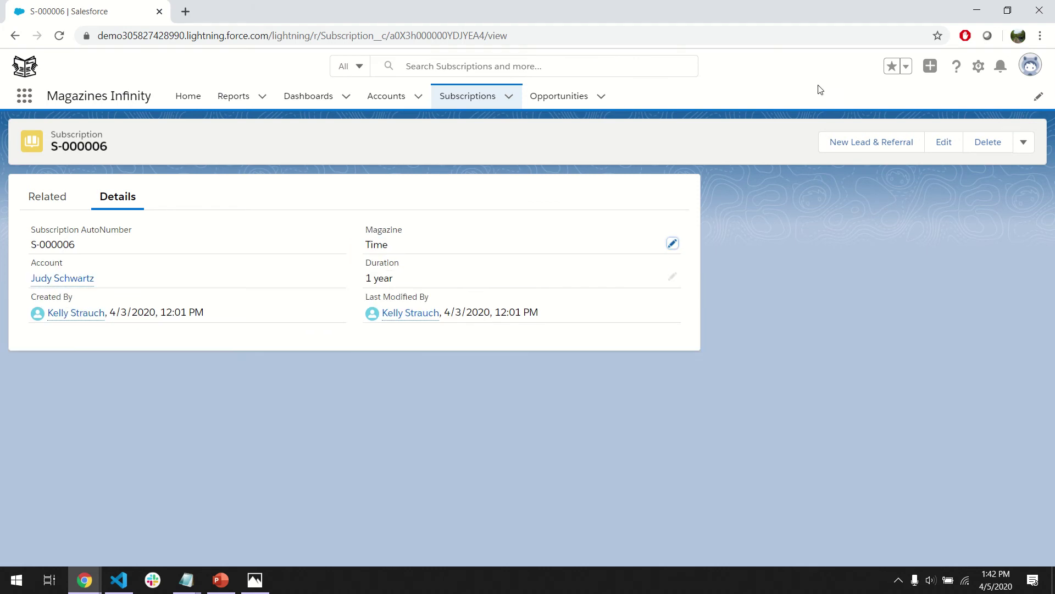
Open the Subscription object's setup, and switch in Object Manager to the Account object's fields and relationships
left_click(977, 68)
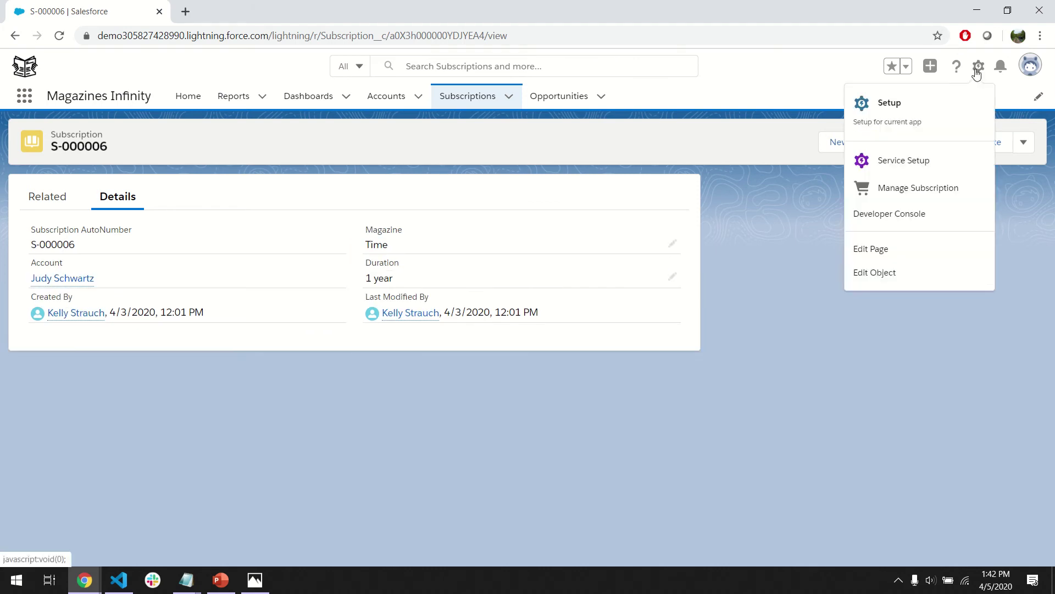
left_click(916, 274)
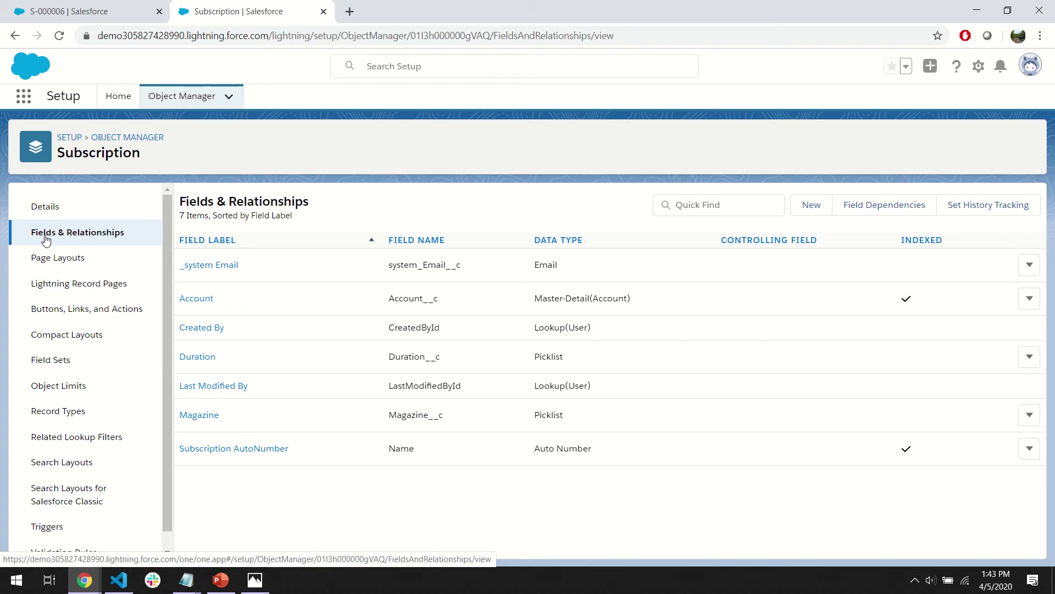
left_click(127, 137)
left_click(779, 142)
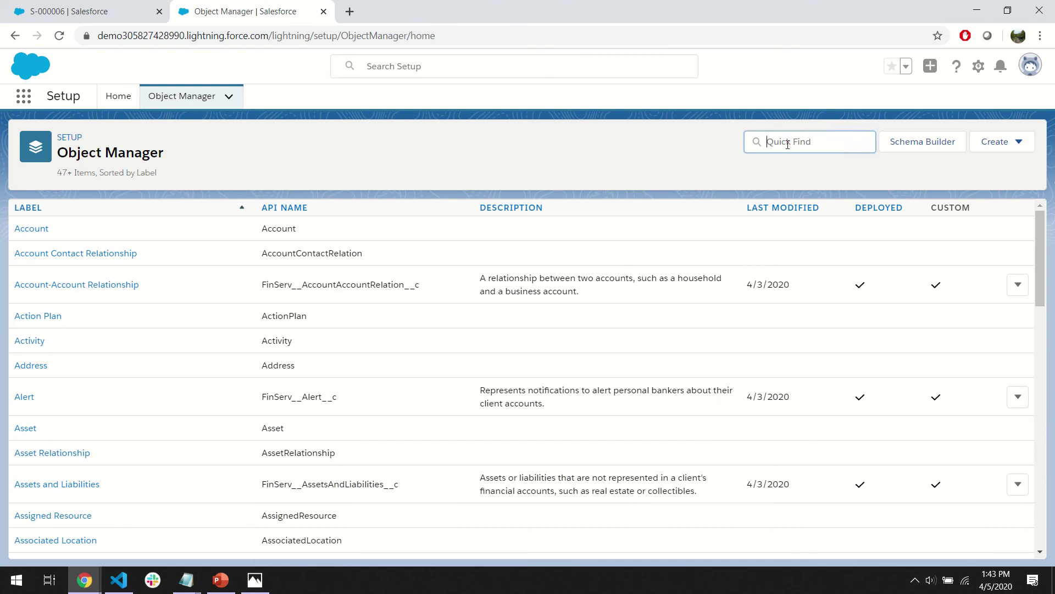
type("account")
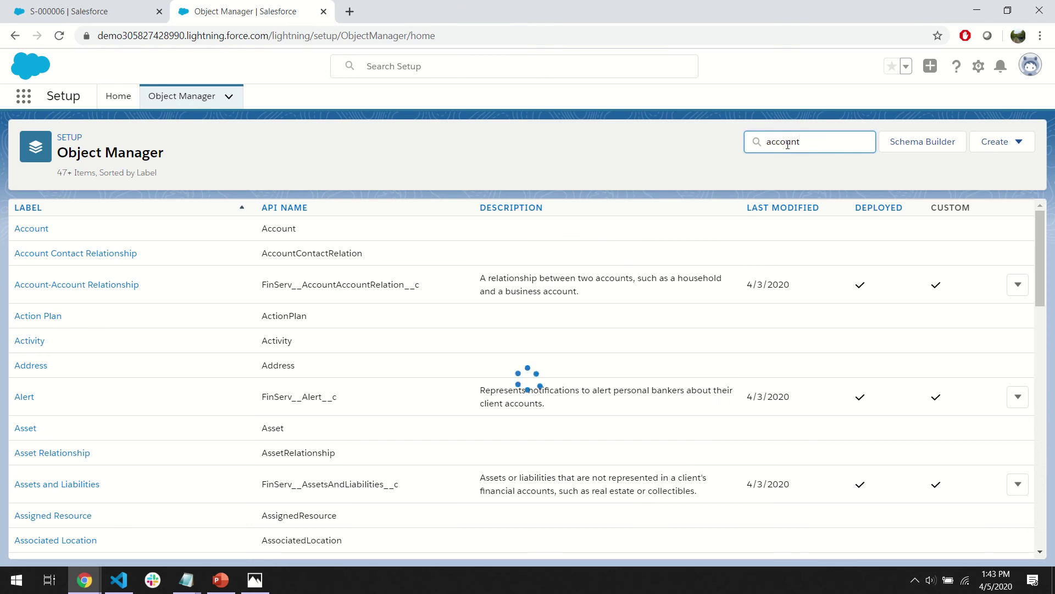
left_click(44, 229)
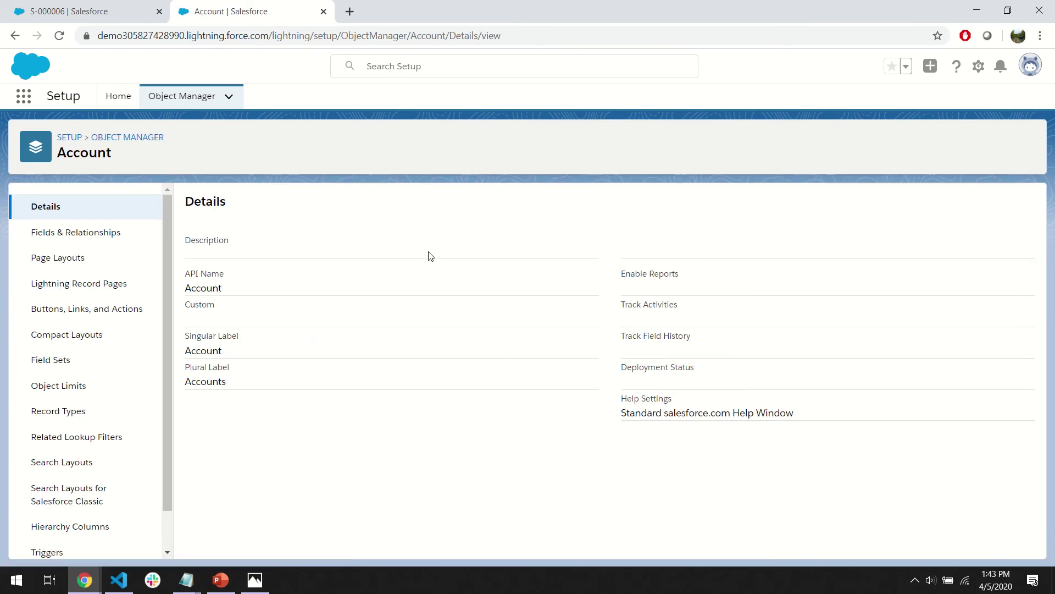
left_click(61, 236)
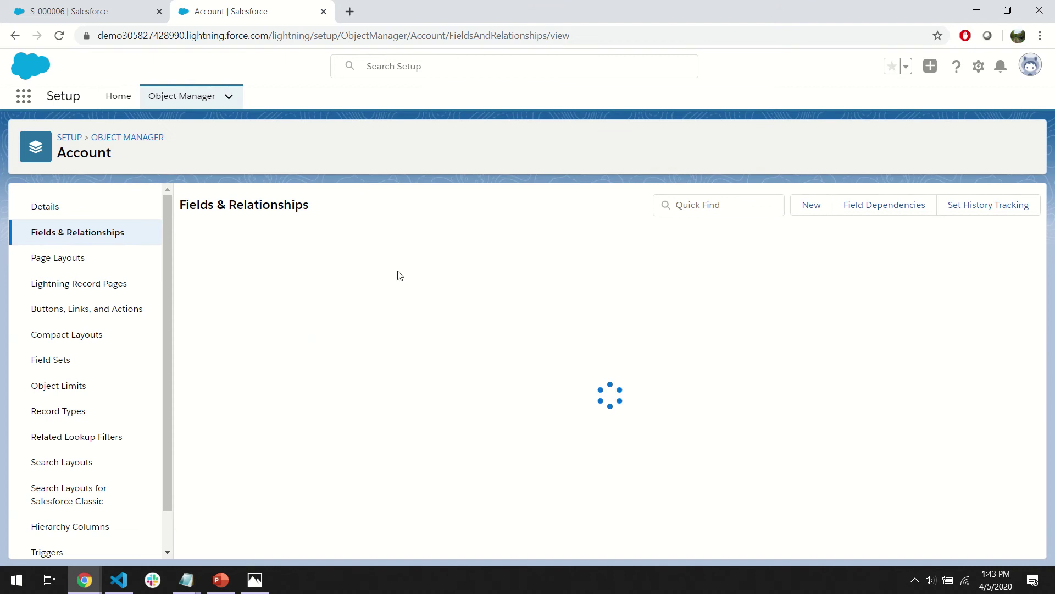
Start a new Roll-Up Summary field on Account with the label "# of Subscriptions" and the field name Num_of_Subscriptions
left_click(811, 204)
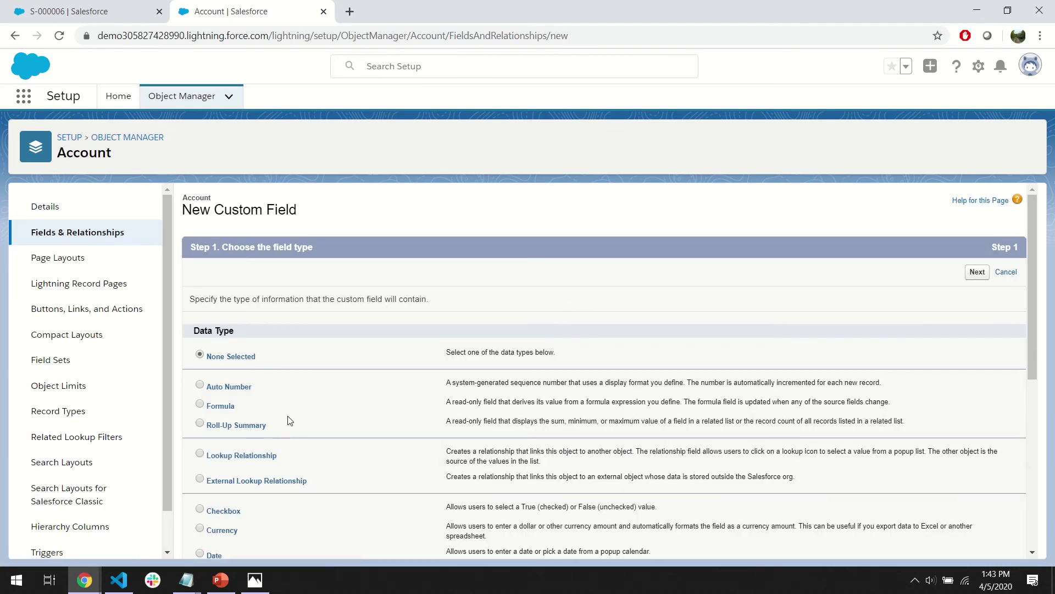
left_click(241, 426)
left_click(976, 273)
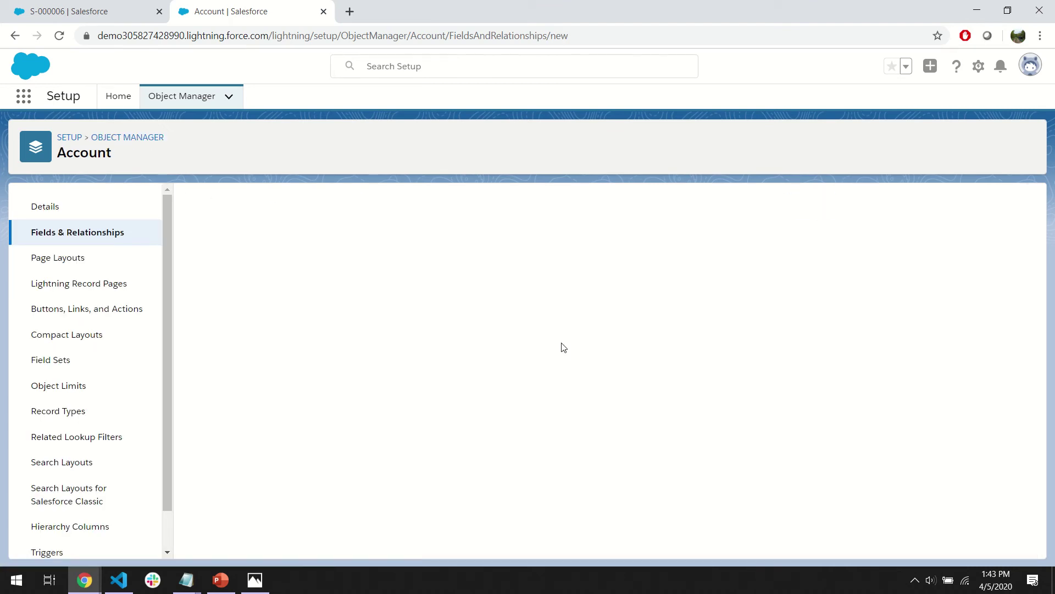
left_click(426, 300)
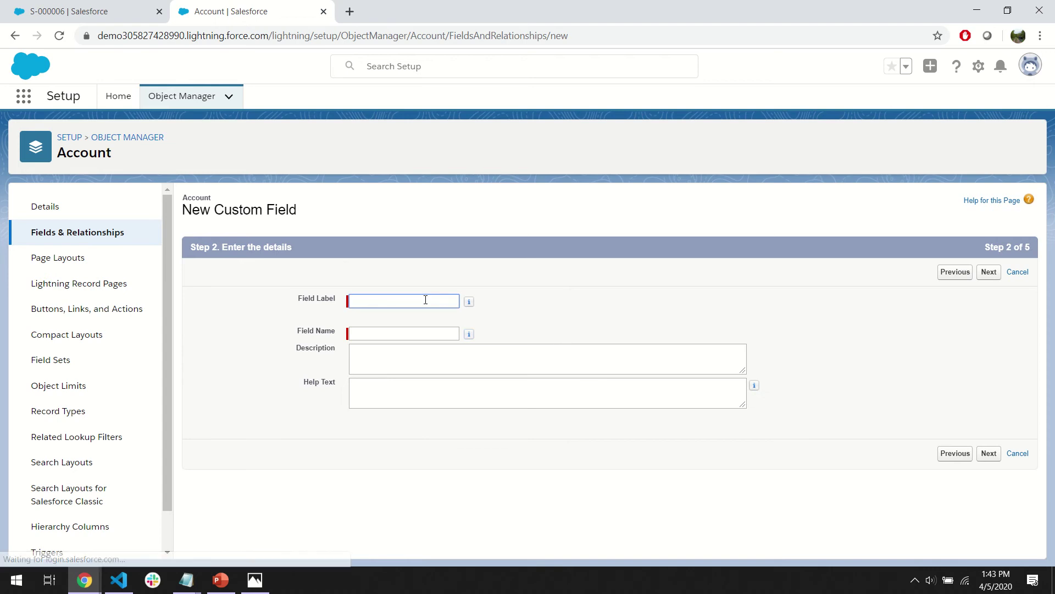
type("# of Subs")
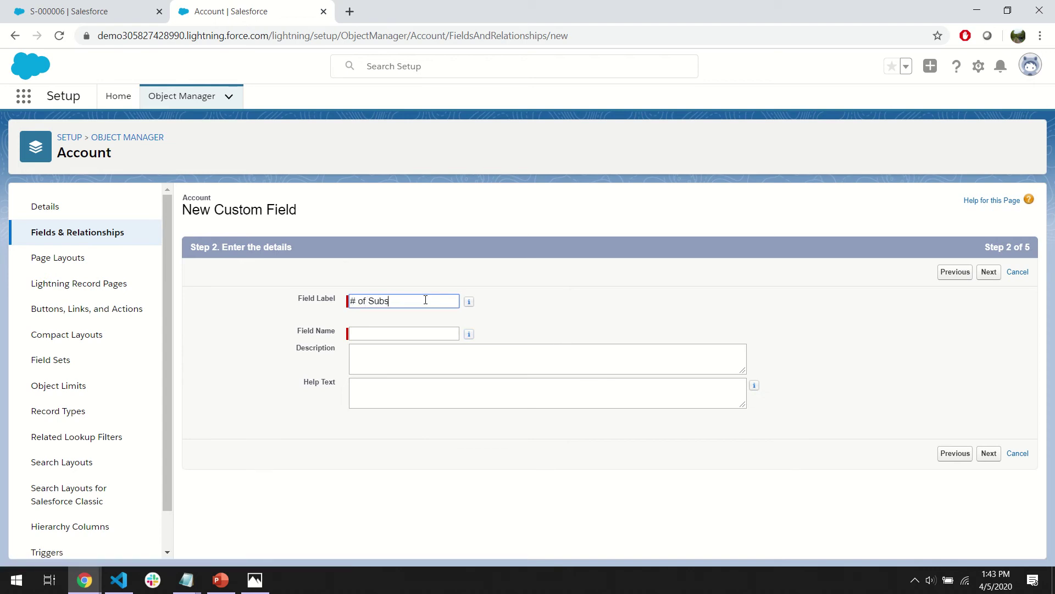
type("criptions")
key("Tab")
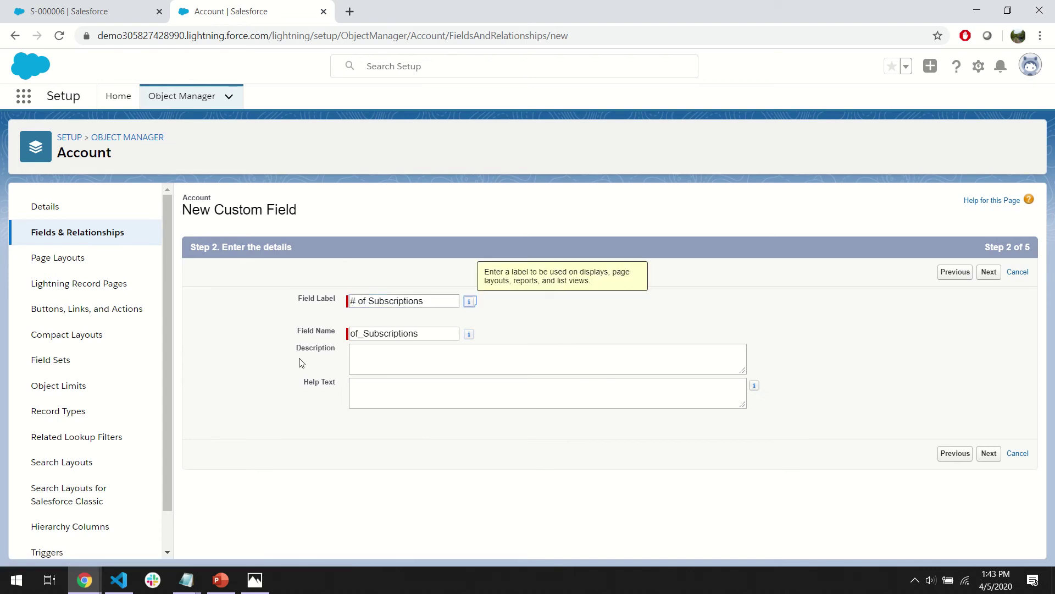
left_click(354, 333)
type("N")
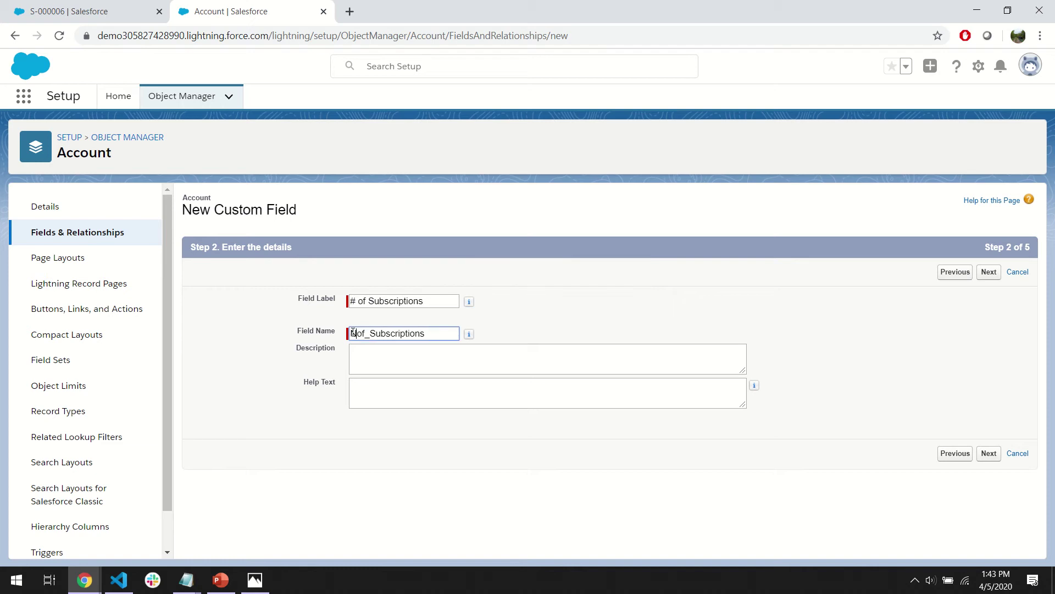
type("um_")
left_click(987, 273)
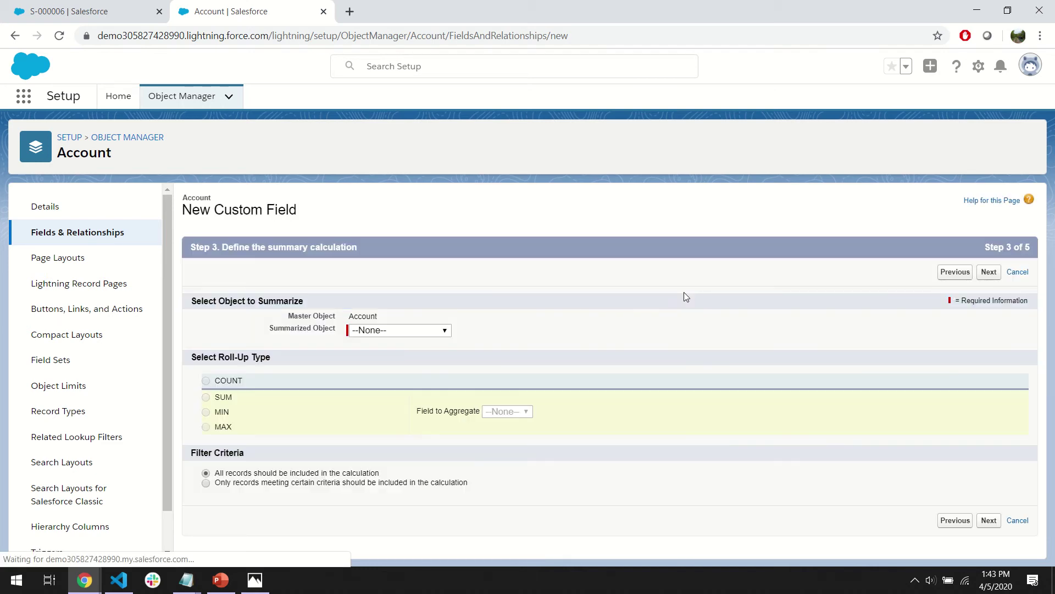
Define the summary calculation with Subscriptions as the summarized object and COUNT as the roll-up type
left_click(414, 331)
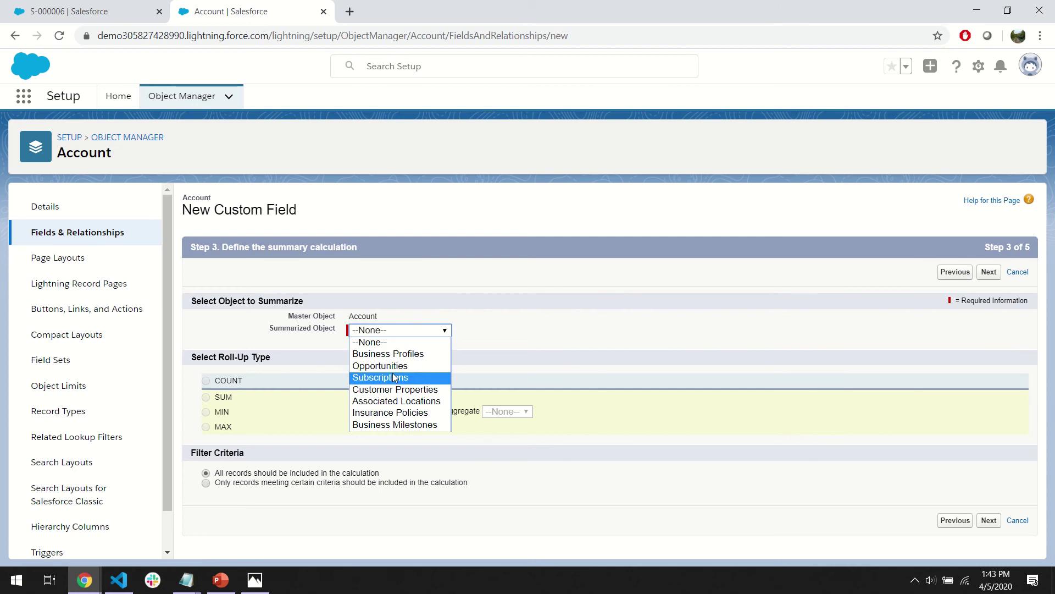
left_click(373, 379)
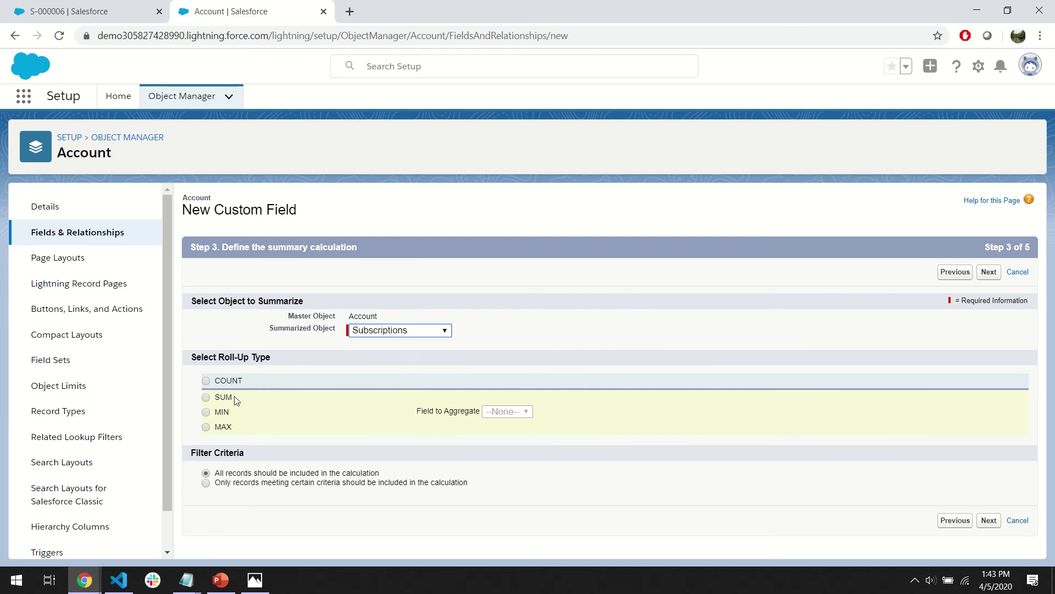
left_click(206, 381)
left_click(989, 271)
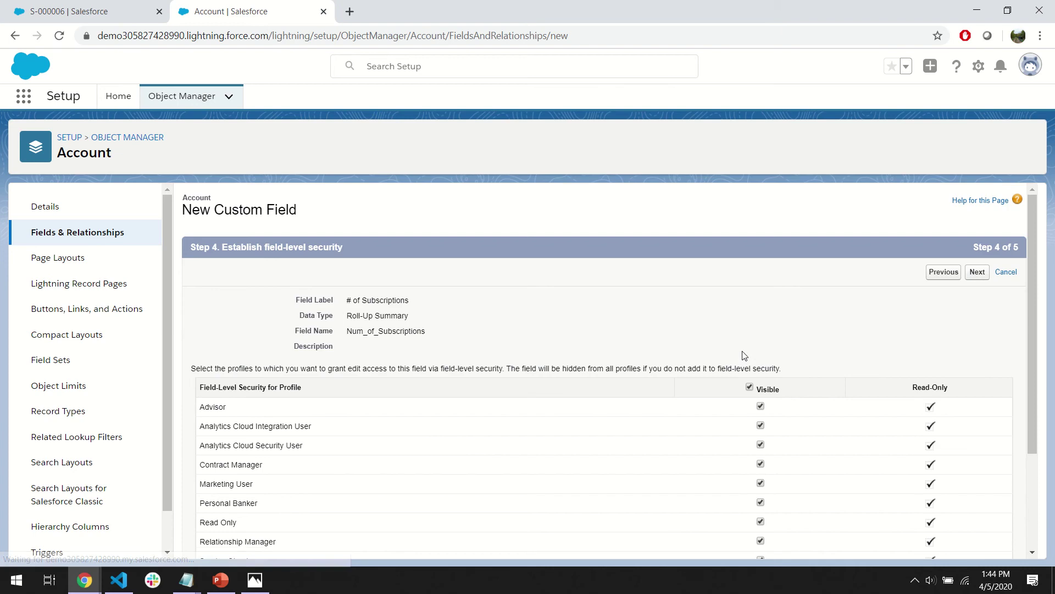
Keep the new field visible to all profiles and included on all page layouts, and save it
scroll(745, 356, "down", 2)
scroll(744, 356, "up", 2)
scroll(744, 356, "up", 1)
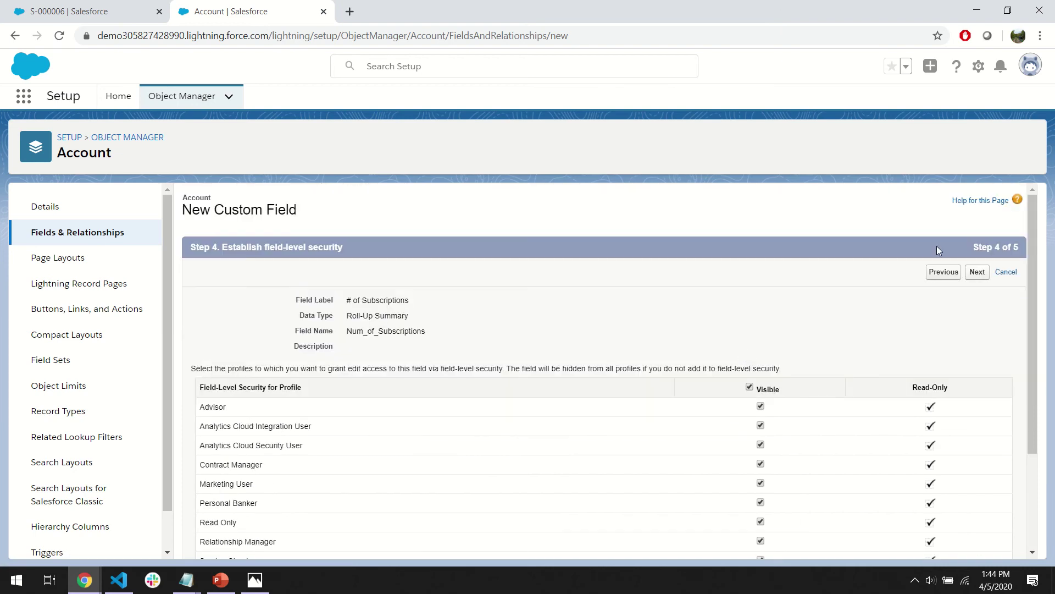
left_click(978, 272)
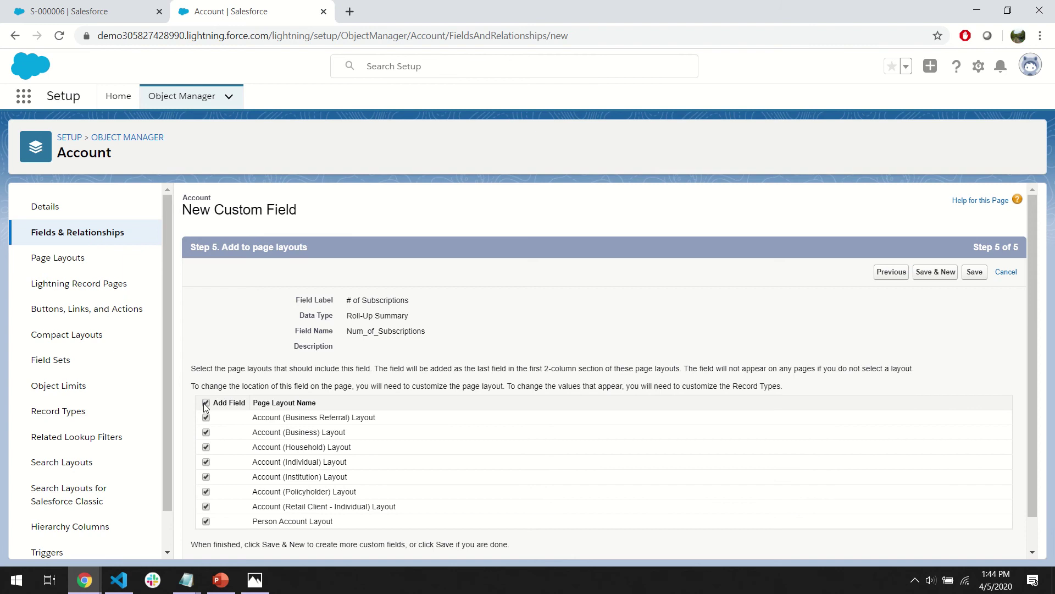
left_click(975, 271)
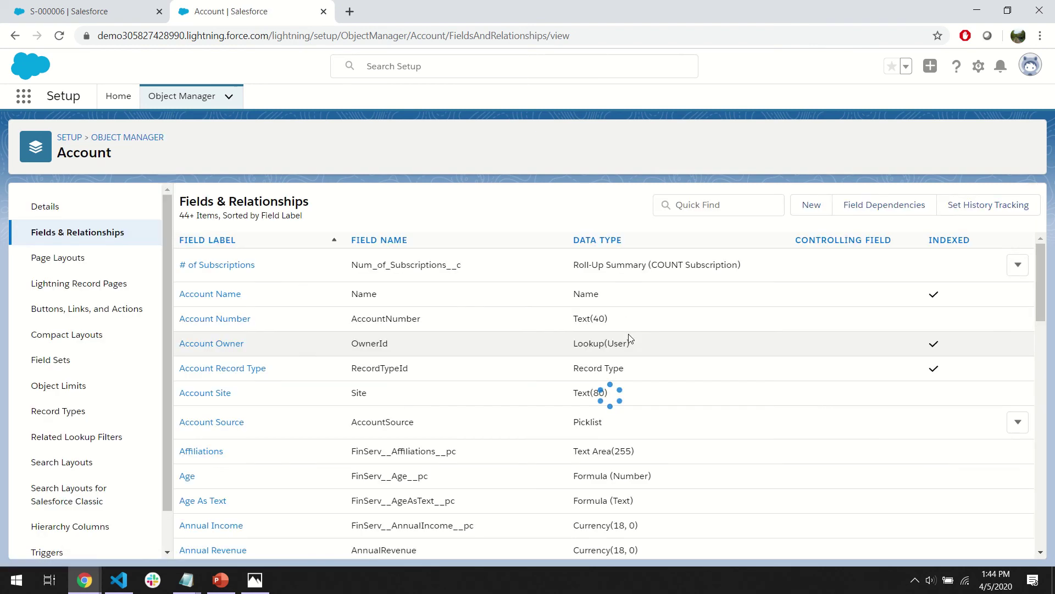
Find the Person Account object in Object Manager and open its Person Account Layout for editing
left_click(128, 138)
left_click(794, 144)
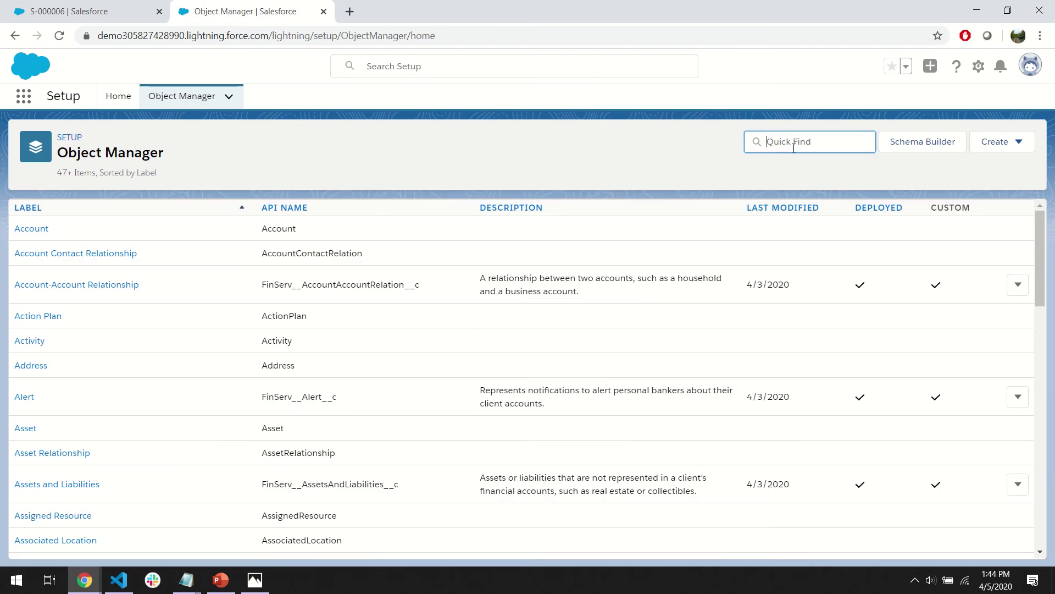
type("person")
left_click(43, 230)
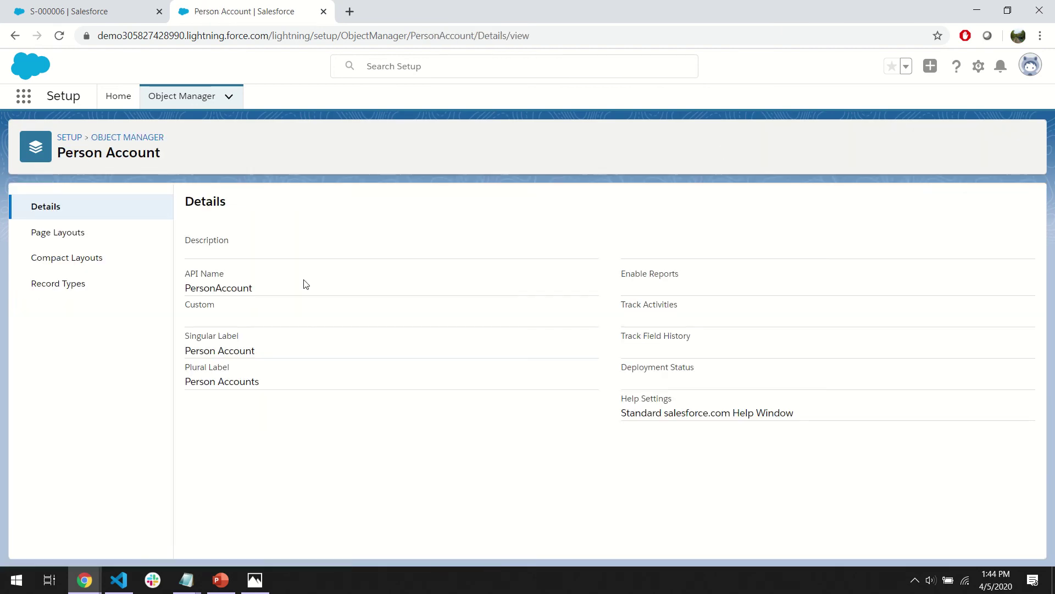
left_click(94, 236)
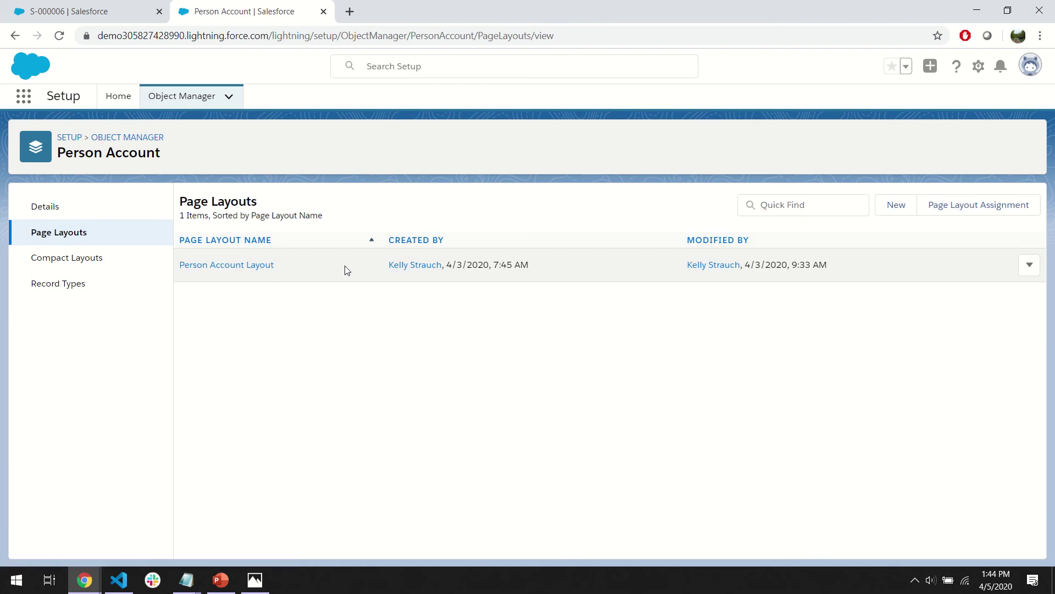
left_click(265, 265)
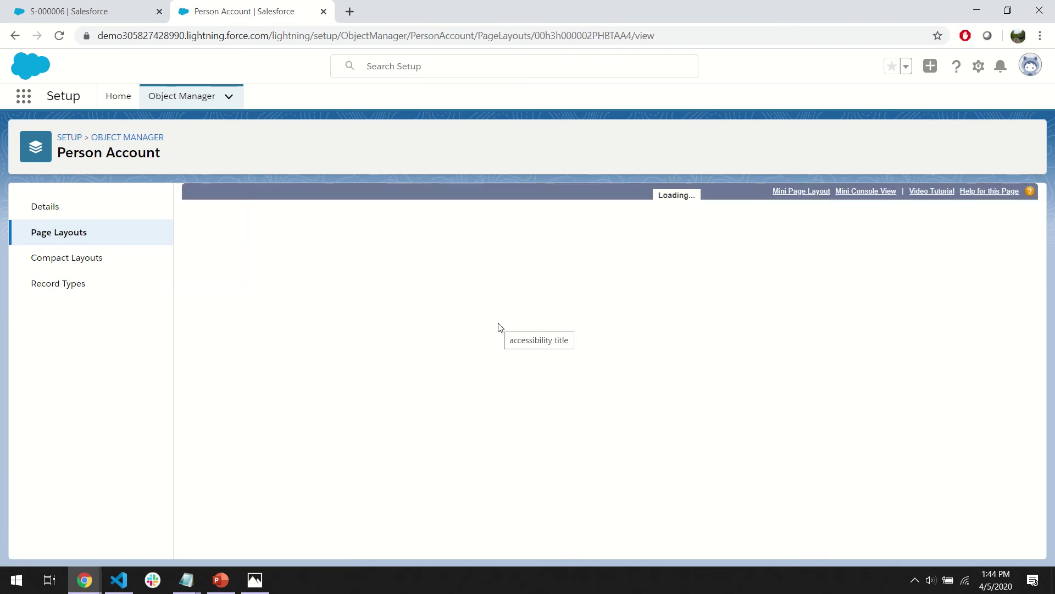
Place the # of Subscriptions field below Title in the Person Account Layout and save the layout
scroll(498, 373, "down", 5)
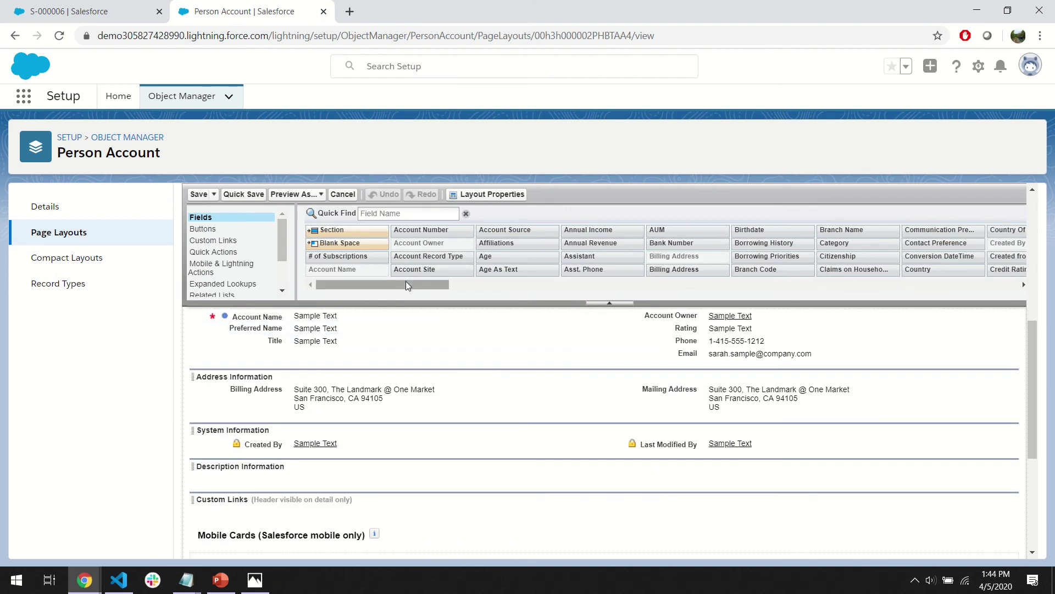
left_click_drag(406, 282, 405, 281)
left_click_drag(338, 256, 339, 360)
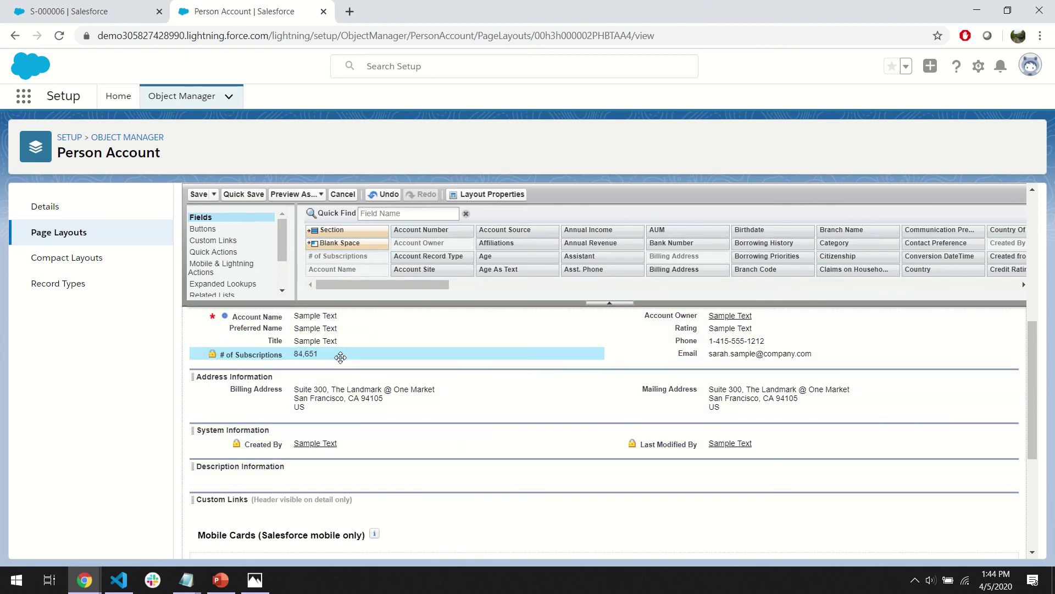
left_click(198, 195)
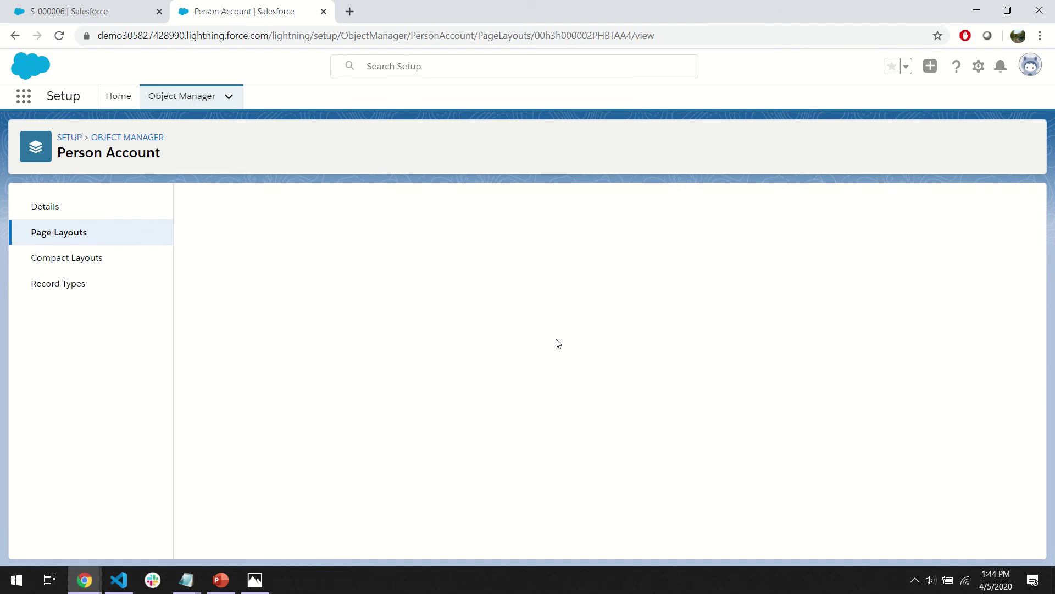
Return to the Magazines Infinity app and open the first person account in the recently viewed accounts list
left_click(134, 13)
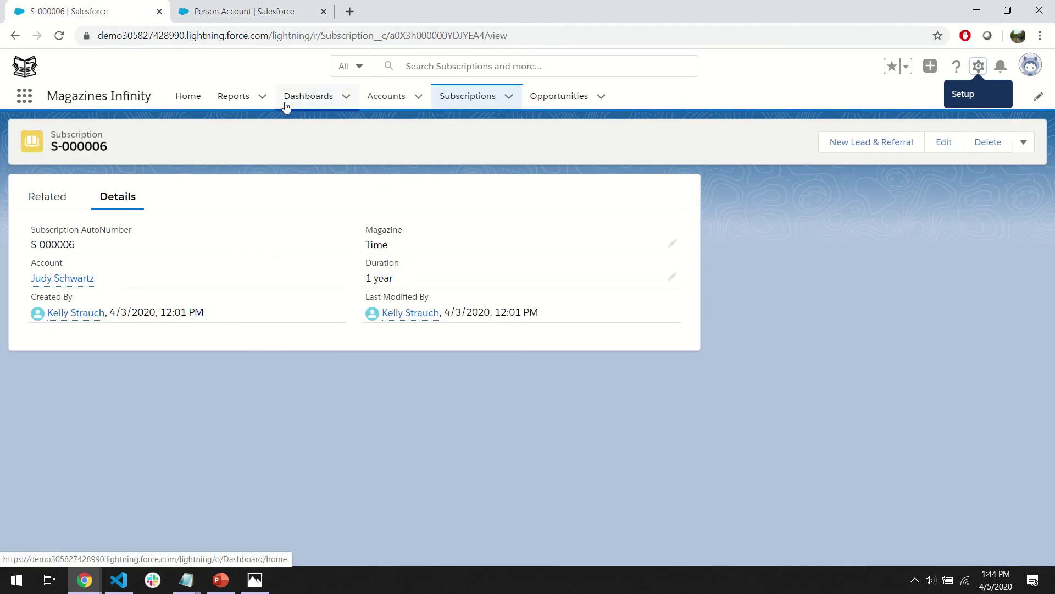
left_click(392, 98)
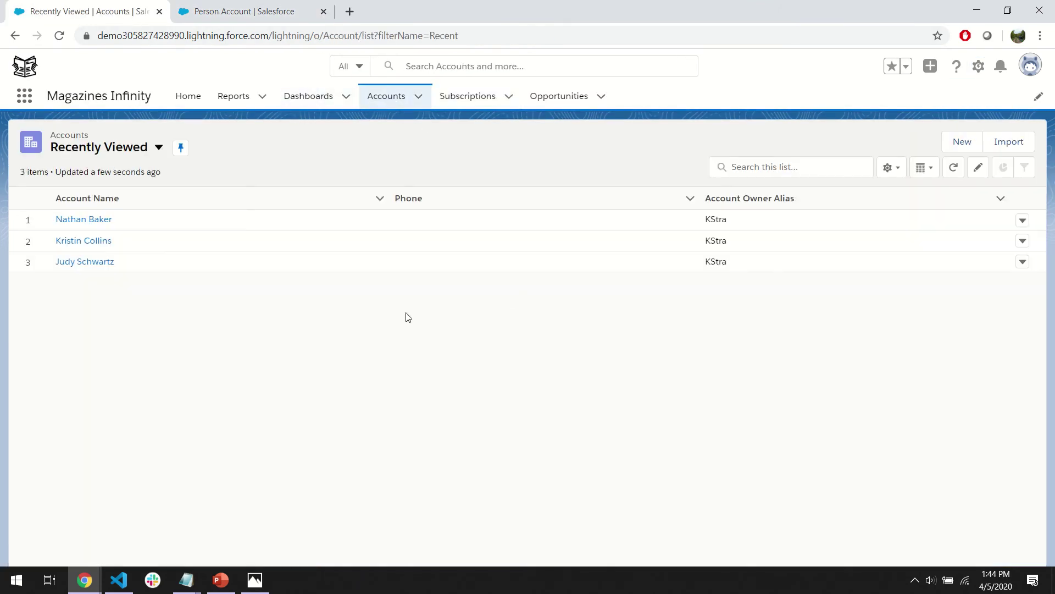
left_click(88, 220)
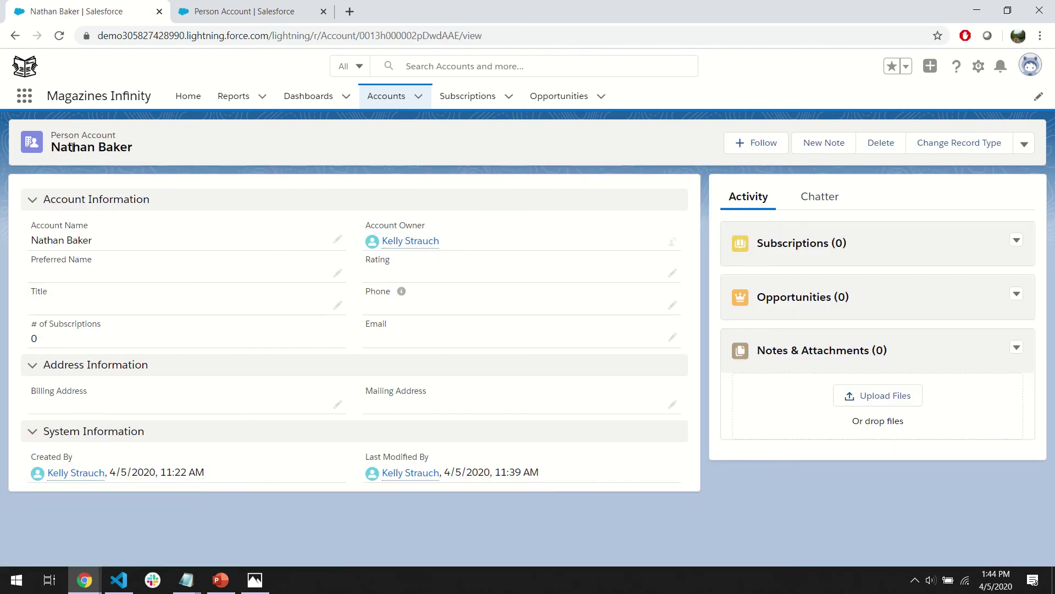
Create a new subscription for this account with AARP as the magazine, keeping the 1 year duration
left_click(1016, 241)
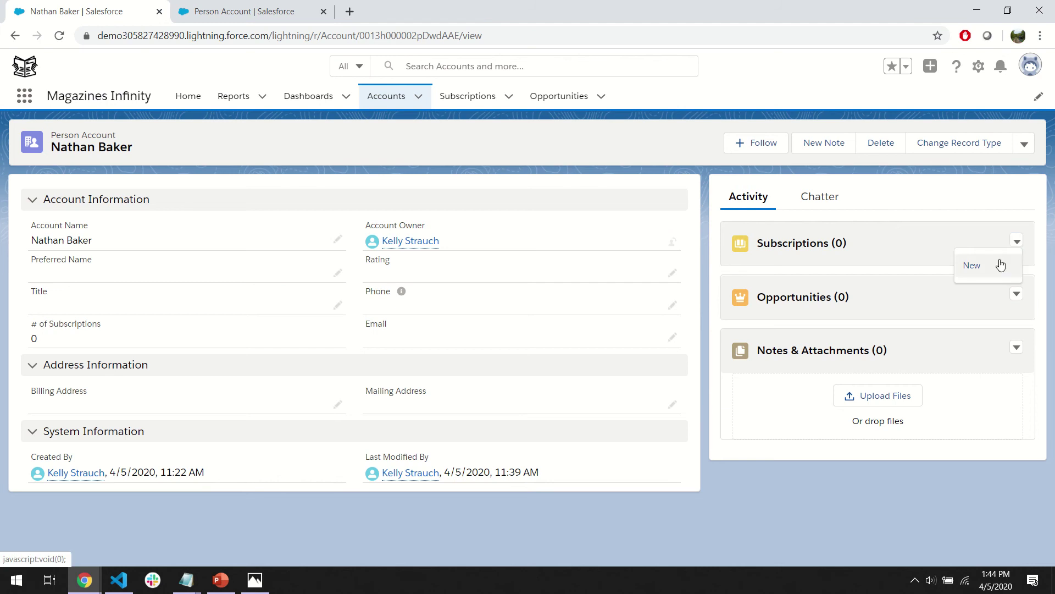
left_click(1000, 265)
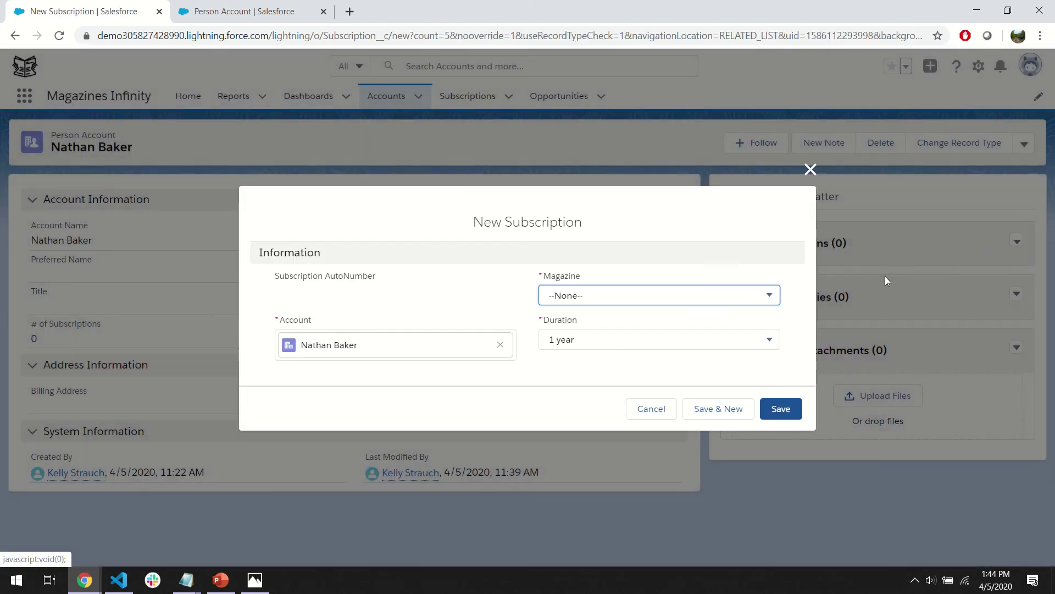
left_click(695, 294)
left_click(707, 244)
left_click(781, 408)
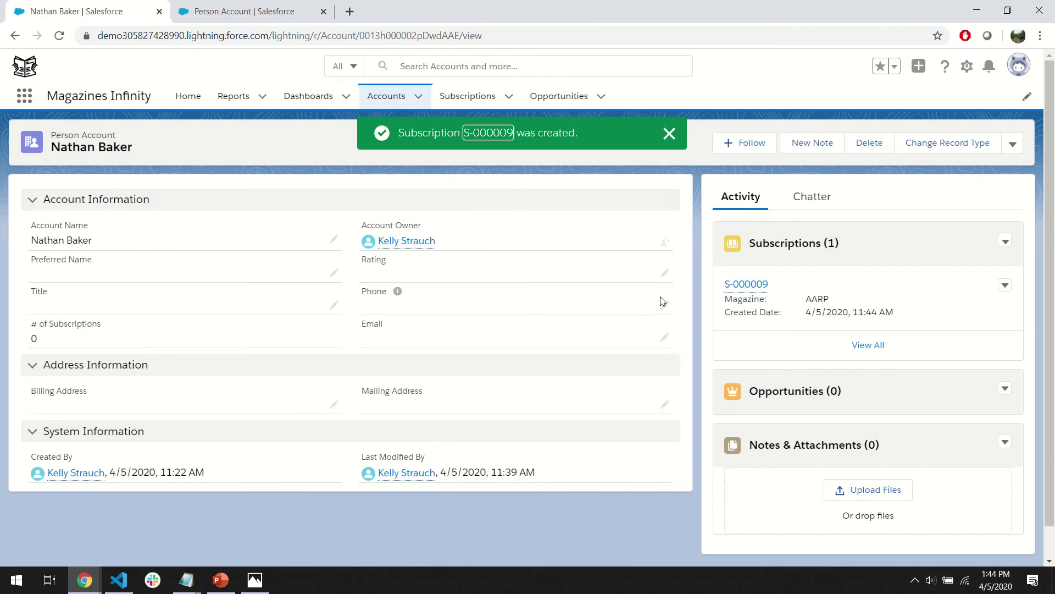
Reload the person account page to check its # of Subscriptions value
right_click(474, 201)
left_click(500, 242)
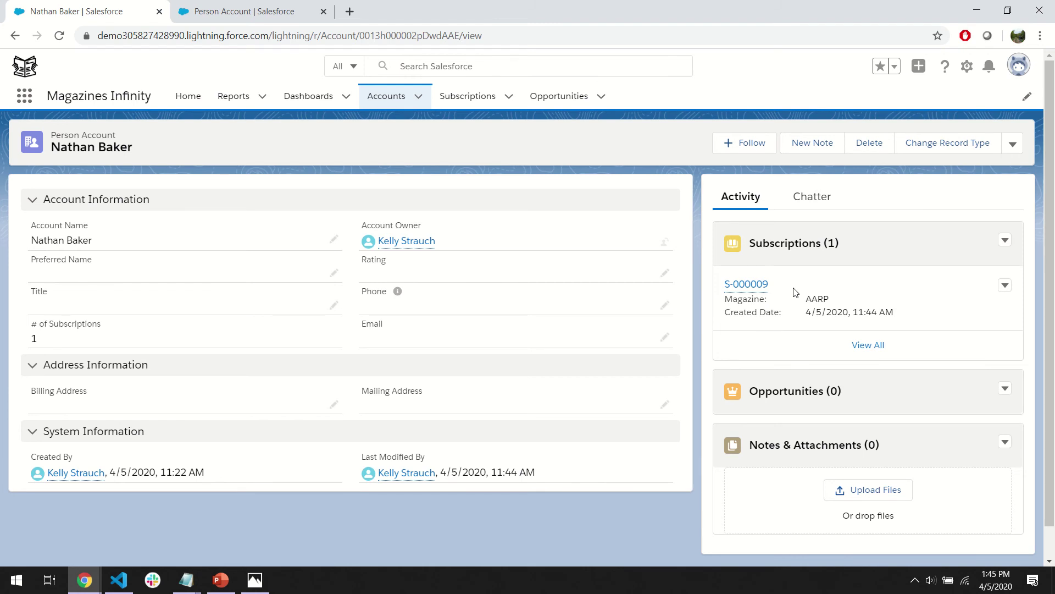
Open Setup in a new tab, find Classic Email Templates, and start a new template of type Text
left_click(231, 11)
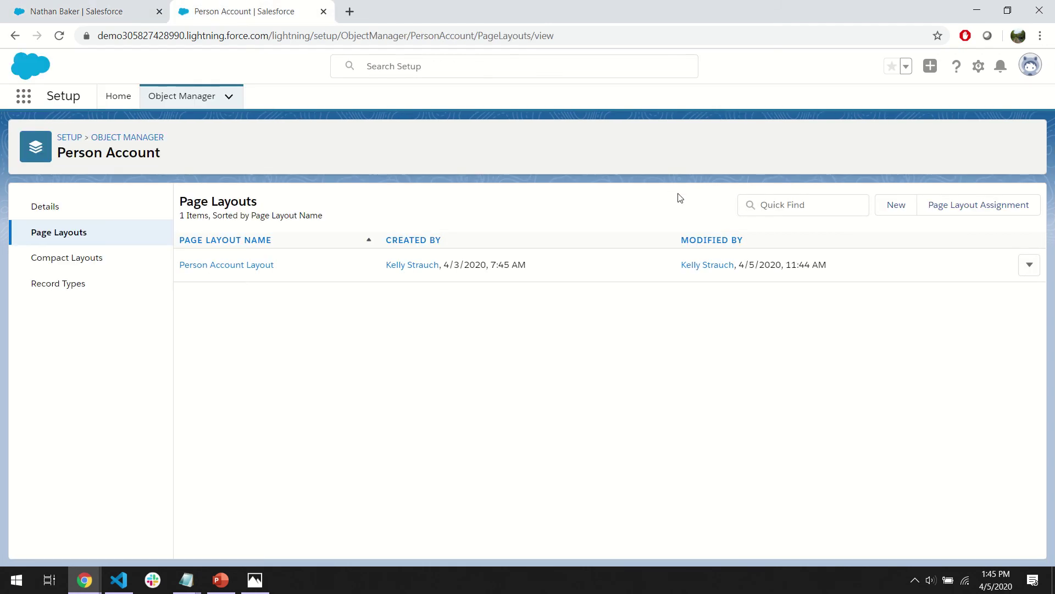
left_click(979, 67)
left_click(953, 109)
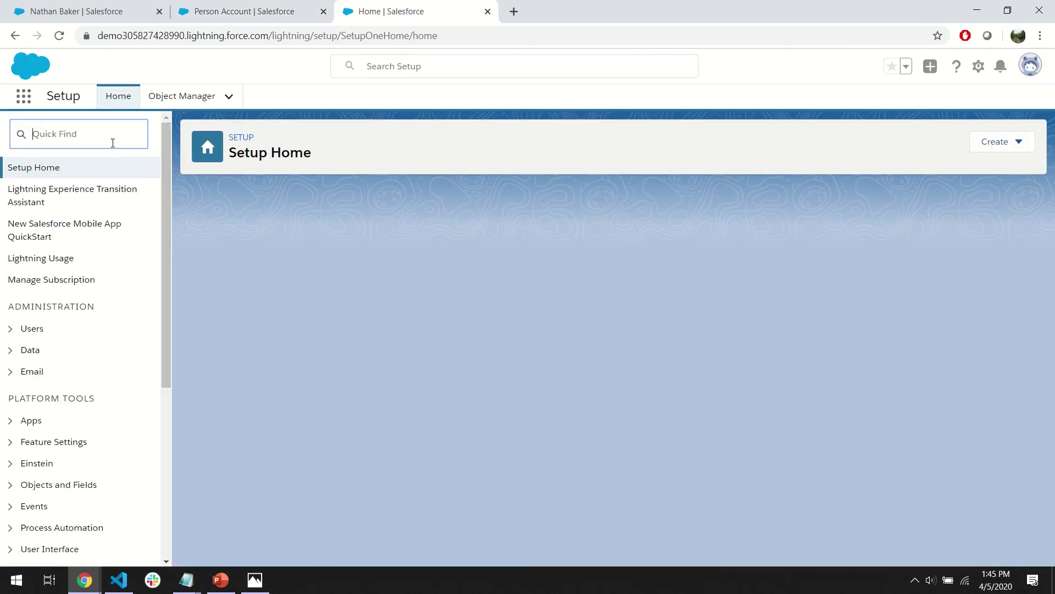
type("template")
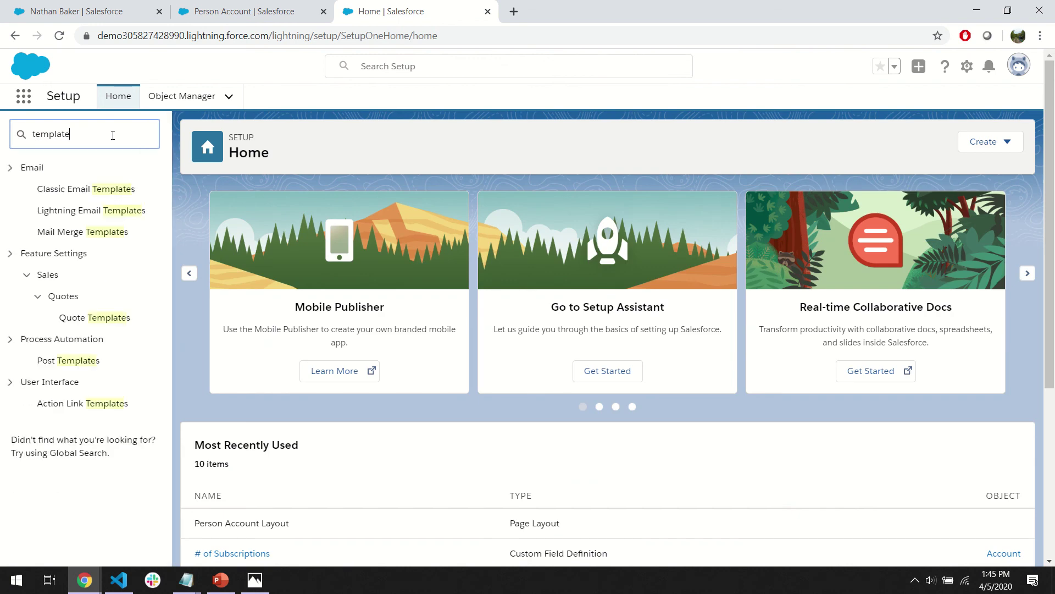
left_click(86, 190)
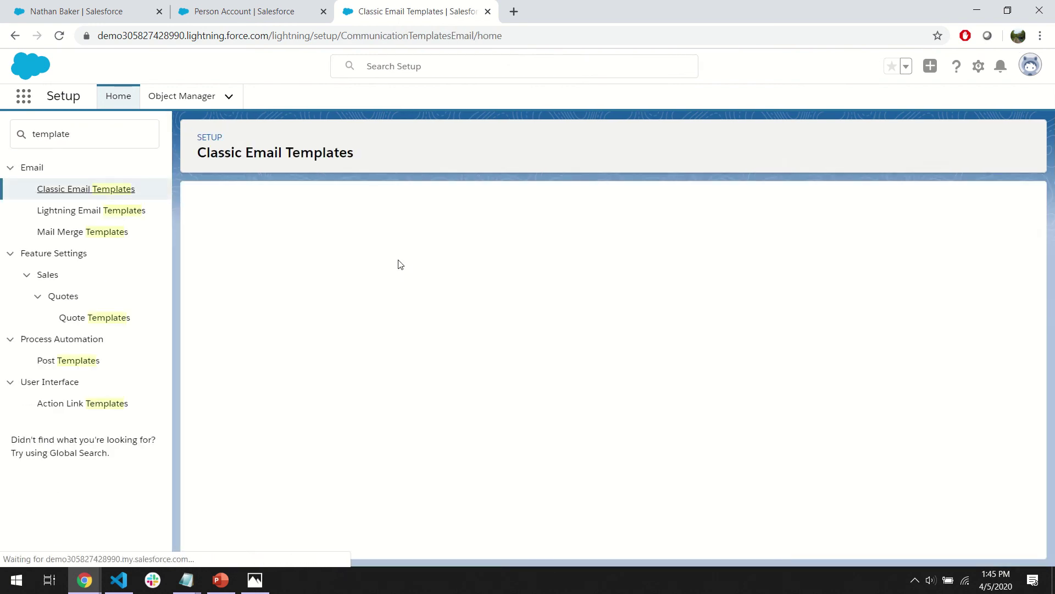
left_click(488, 312)
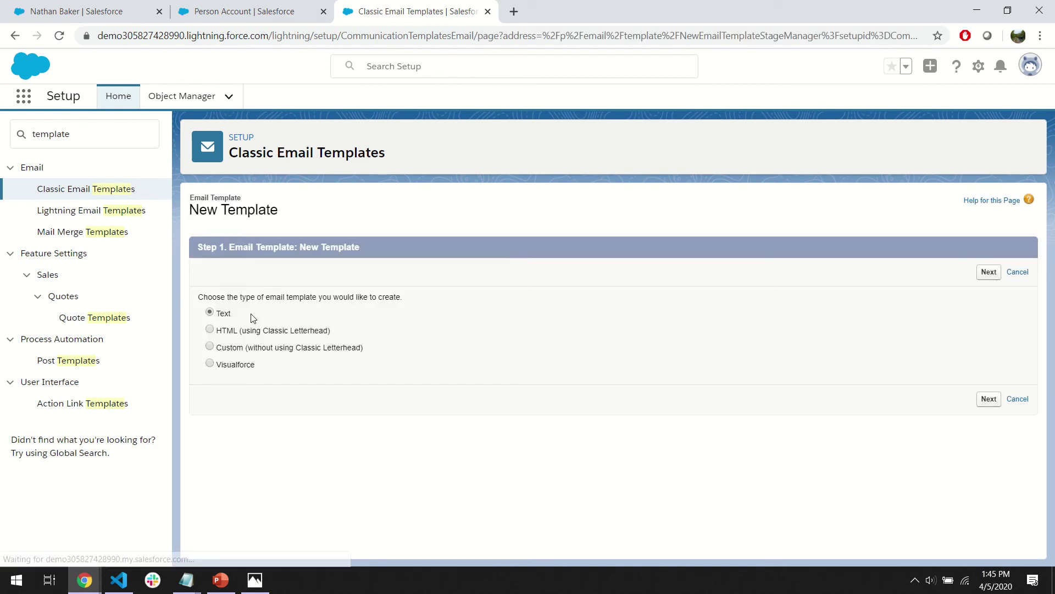
left_click(989, 272)
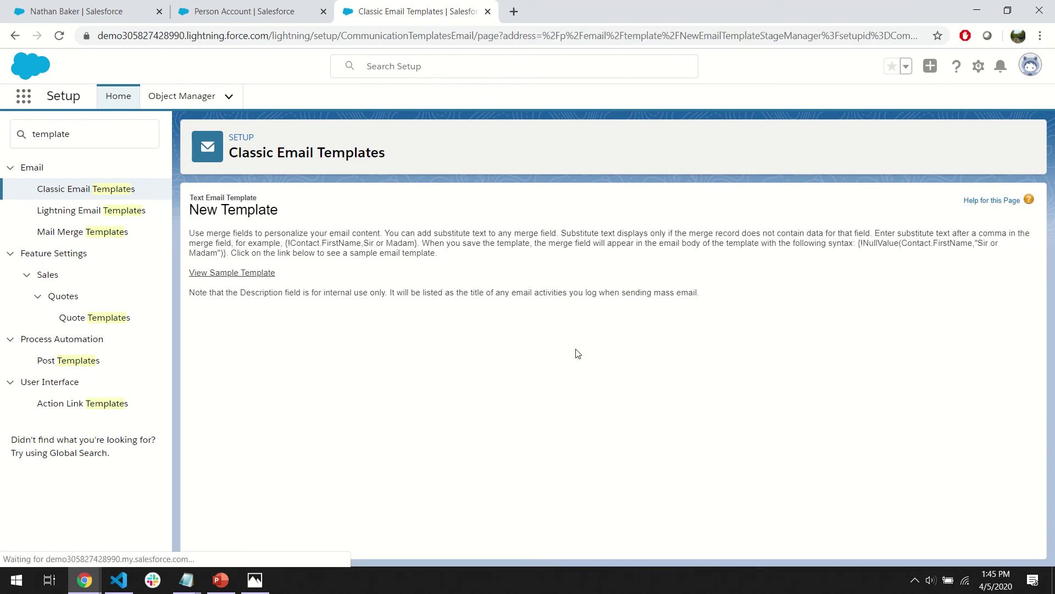
Name the email template First Subscription Email and mark it as available for use
scroll(573, 330, "down", 2)
scroll(573, 331, "down", 1)
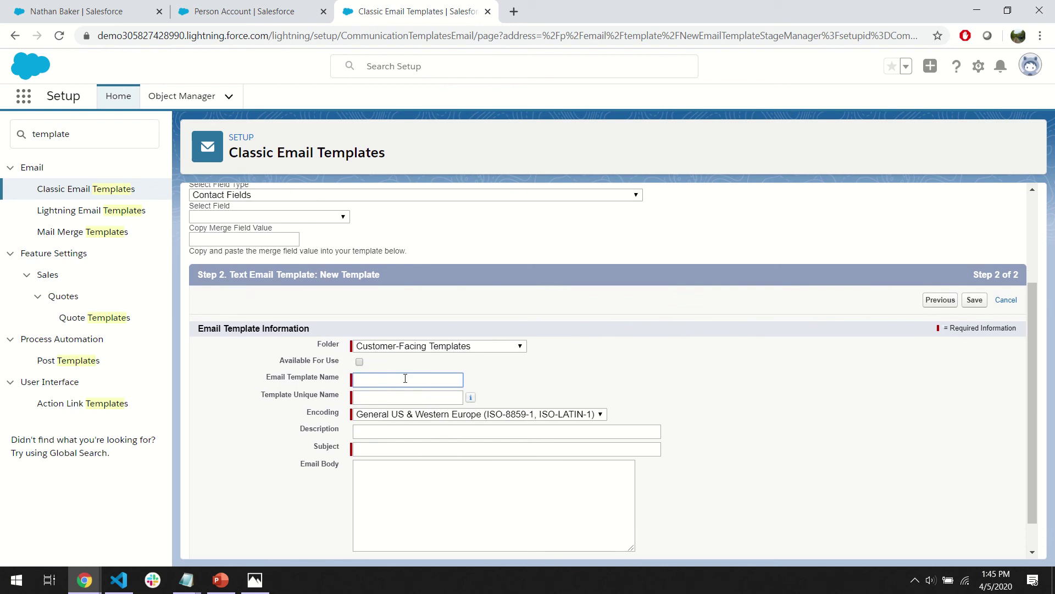
type("First Subscription Email")
key("Tab")
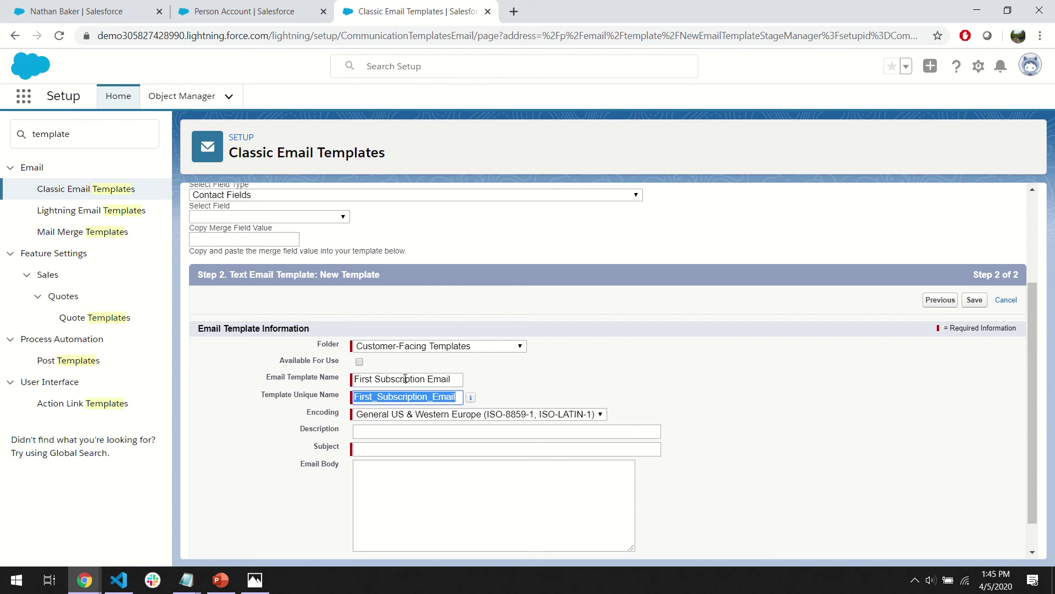
scroll(668, 354, "down", 1)
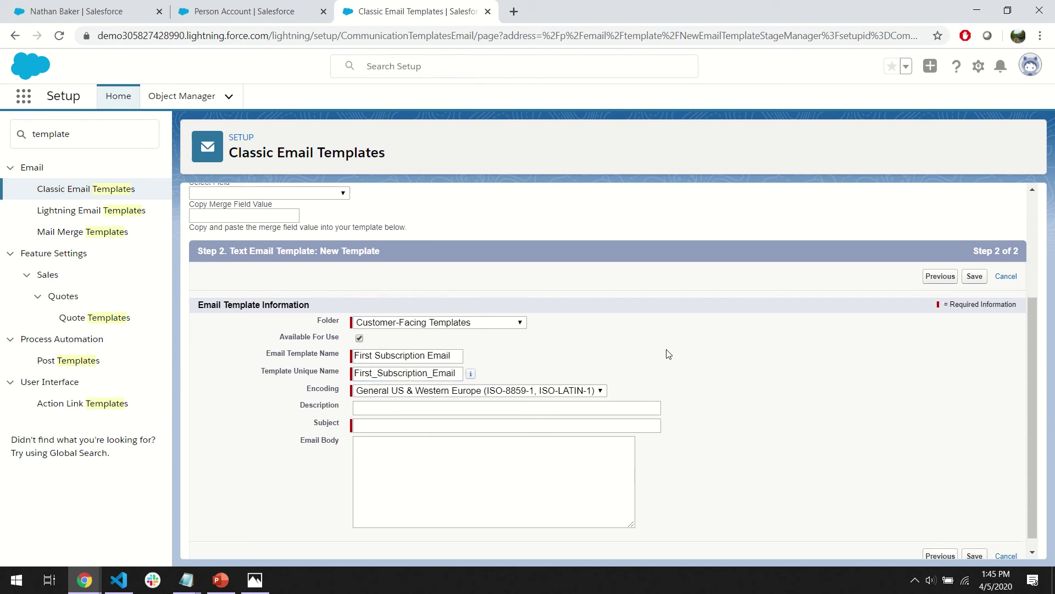
Set the subject to "thank you for signing up!" and fill the email body with the prepared first magazine subscription message from the text notes
left_click(493, 414)
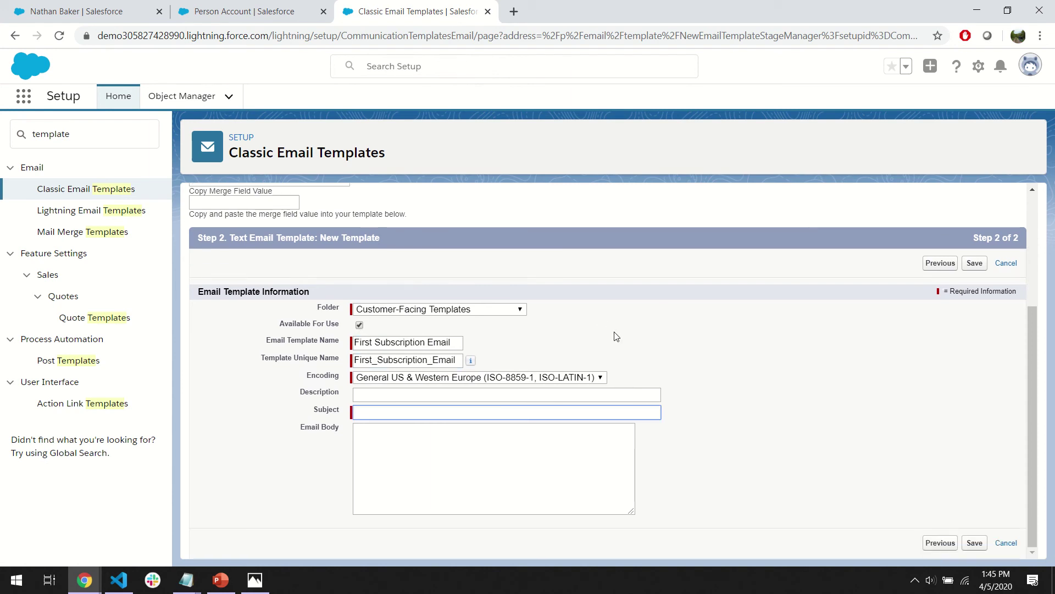
type("thank you for signing up!")
key("alt+Tab")
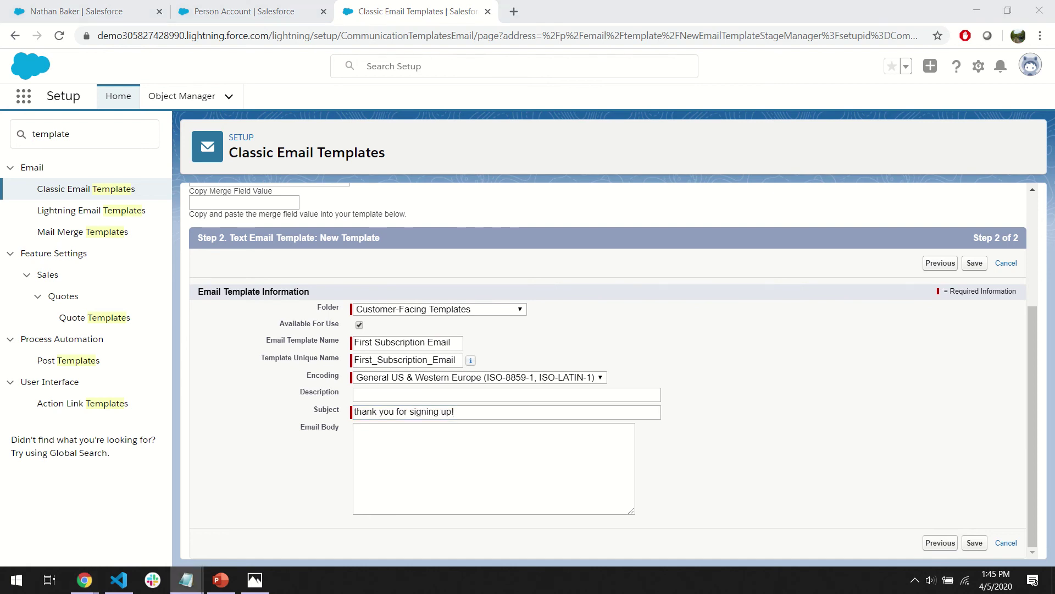
left_click(403, 438)
type("Hi, {person's name}-  Thanks for signing up for your first magazine subscription with us!  We hope you enjoy {name of first subscription}, and we look forward to providing you many more subscriptions to come!  -Your friends at Magazines Infinity")
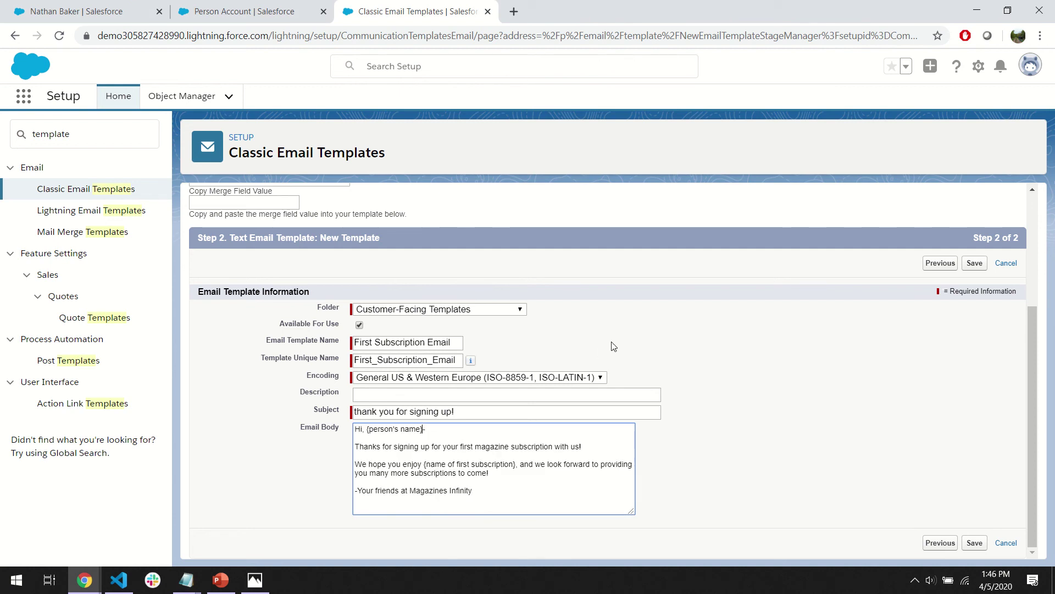
Replace the {person's name} placeholder in the email body with the Subscription Account merge field, {!Subscription__c.Account__c}
key("BackSpace")
key("BackSpace")
key("BackSpace")
key("BackSpace")
key("BackSpace")
key("BackSpace")
key("BackSpace")
key("BackSpace")
key("BackSpace")
key("BackSpace")
scroll(657, 356, "up", 1)
left_click(476, 229)
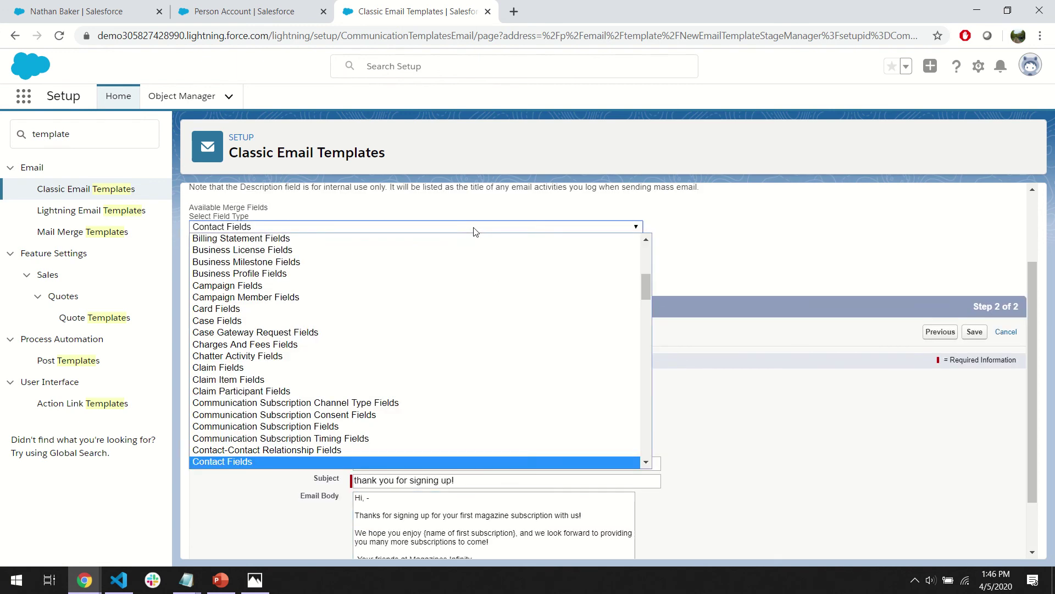
left_click_drag(646, 289, 654, 431)
left_click(476, 402)
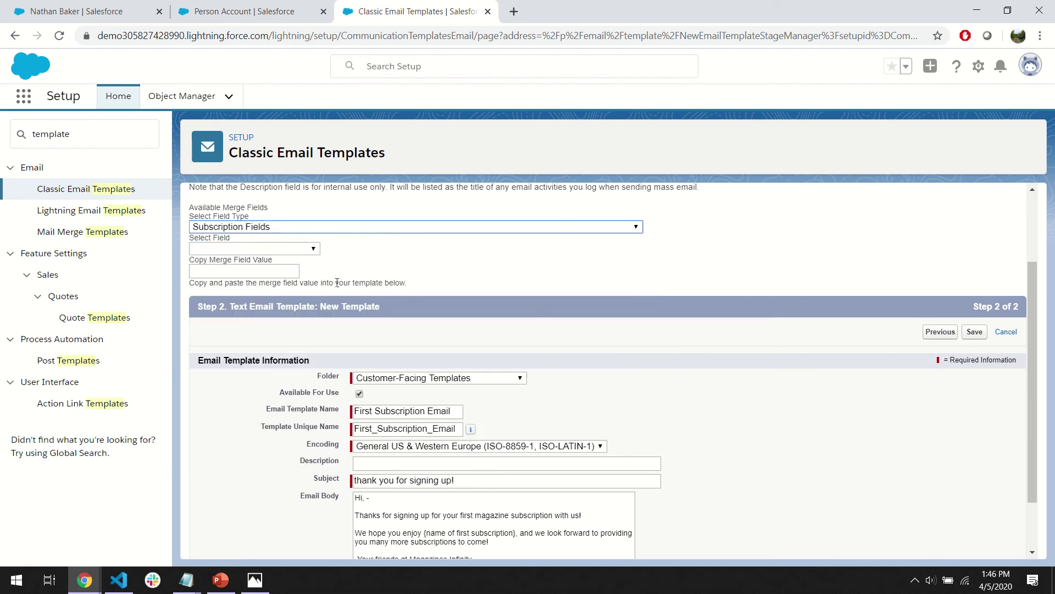
left_click(297, 248)
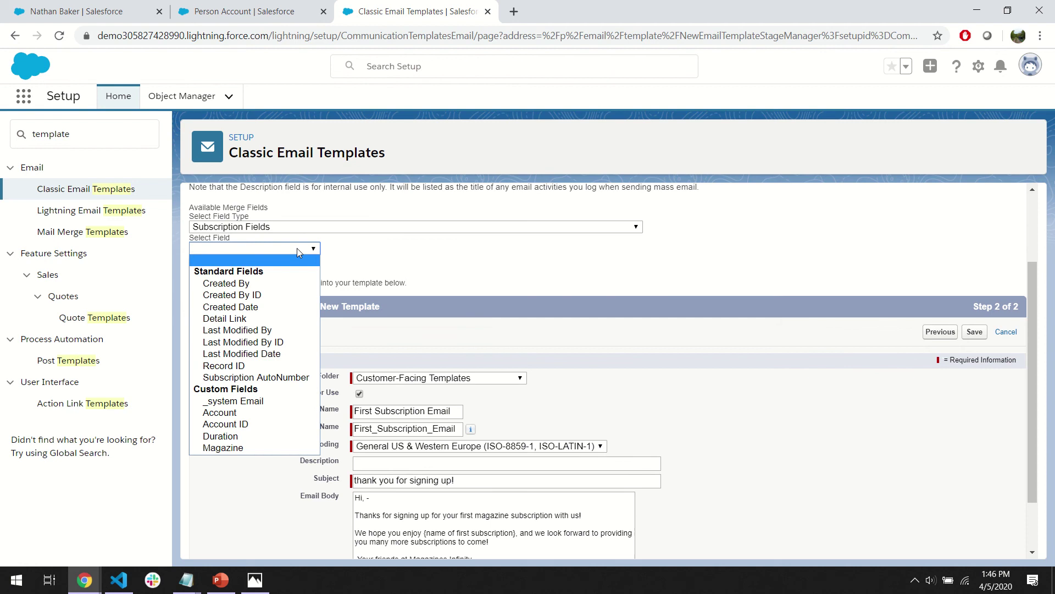
left_click(267, 413)
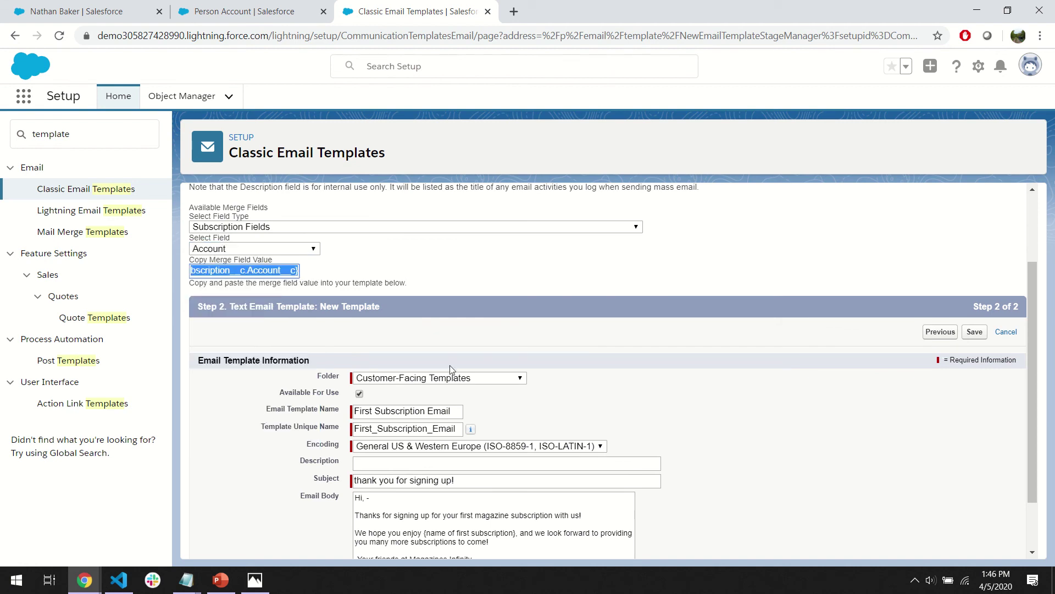
left_click(367, 499)
type("{!Subscription__c.Account__c}")
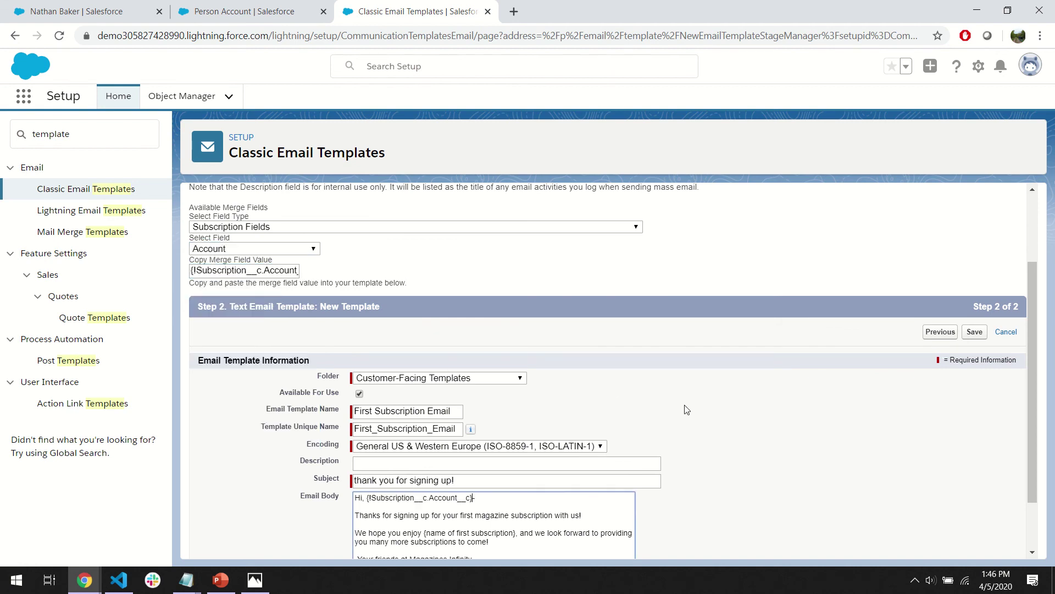
Replace the {name of first subscription} placeholder with the Subscription Magazine merge field, {!Subscription__c.Magazine__c}, and save the template
scroll(1031, 318, "down", 1)
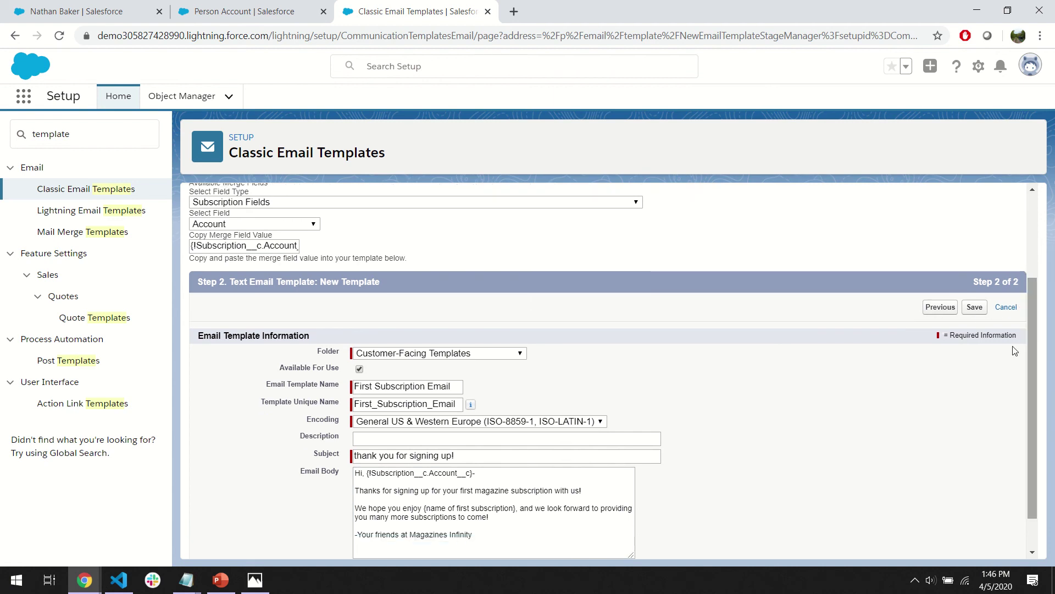
left_click(514, 507)
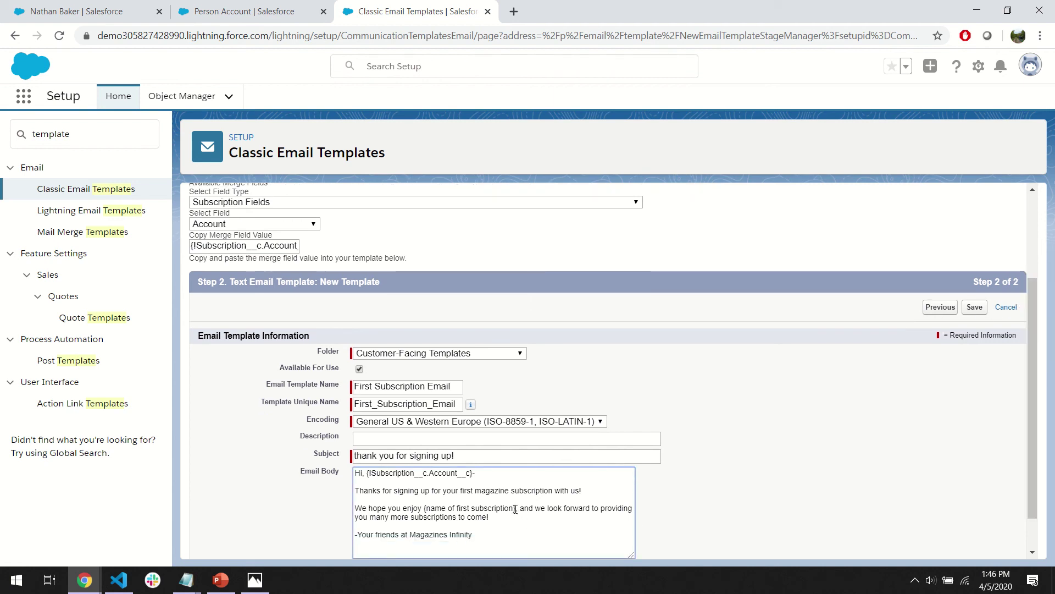
left_click_drag(515, 509, 429, 511)
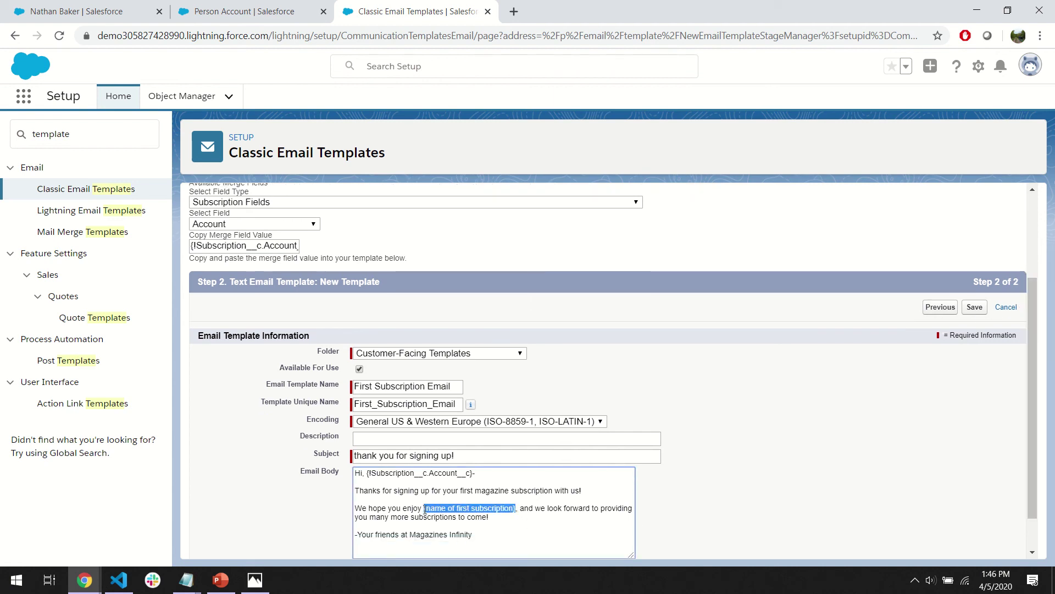
key("BackSpace")
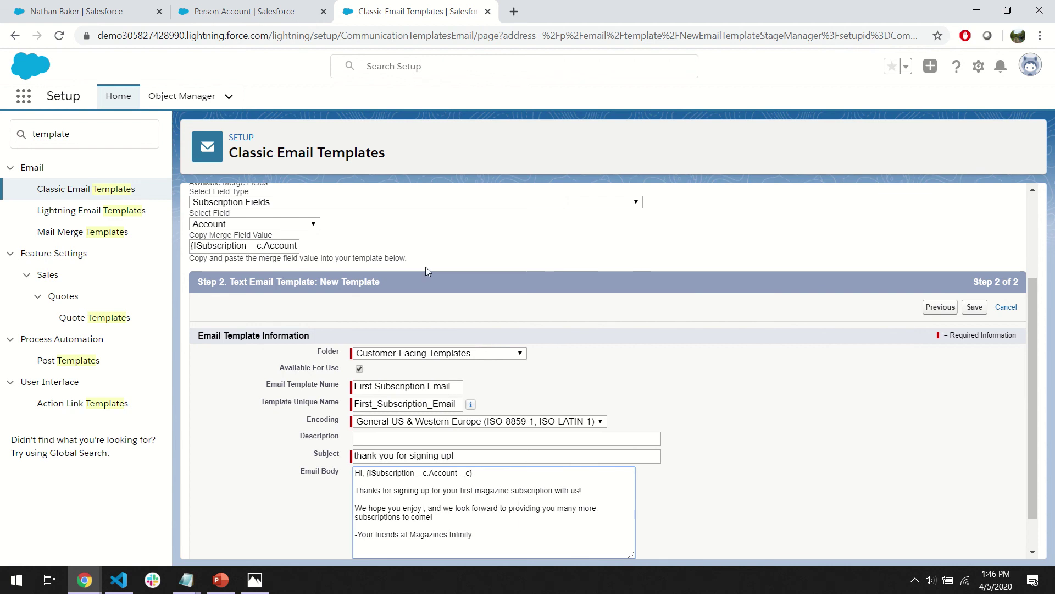
left_click(417, 204)
left_click(418, 207)
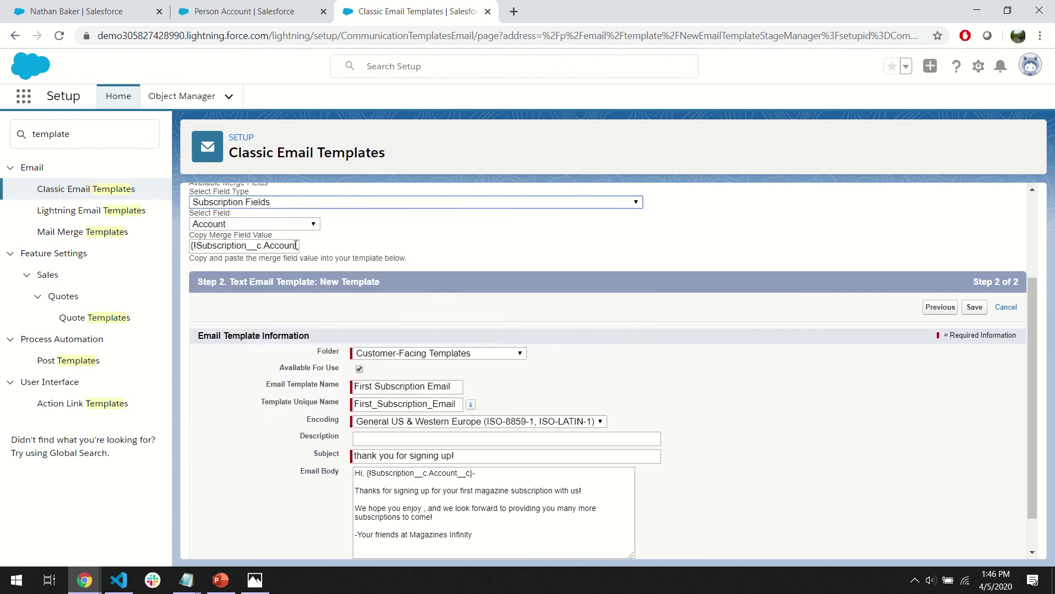
left_click(254, 223)
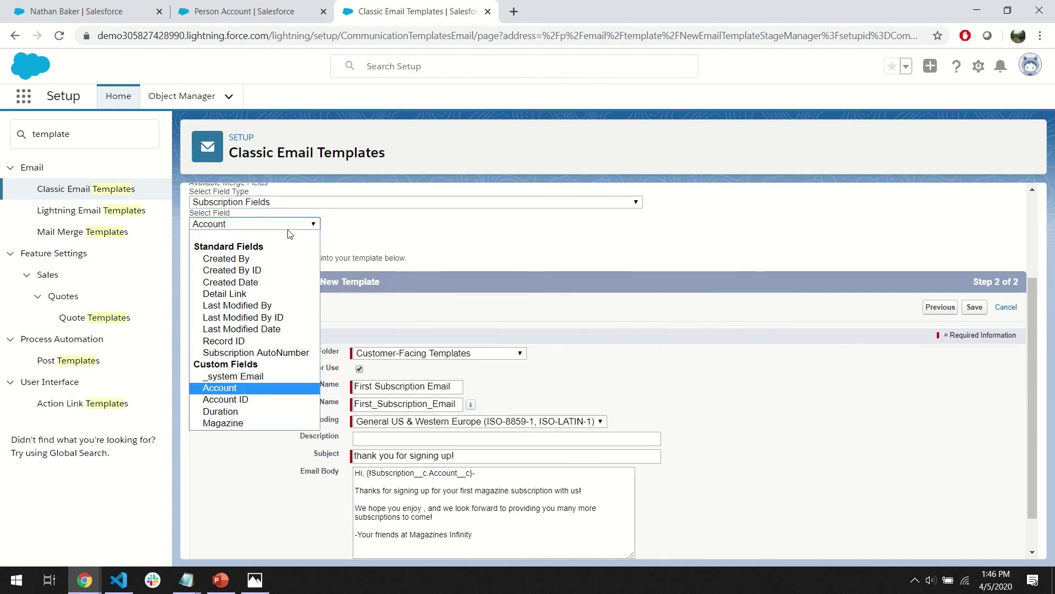
left_click(227, 424)
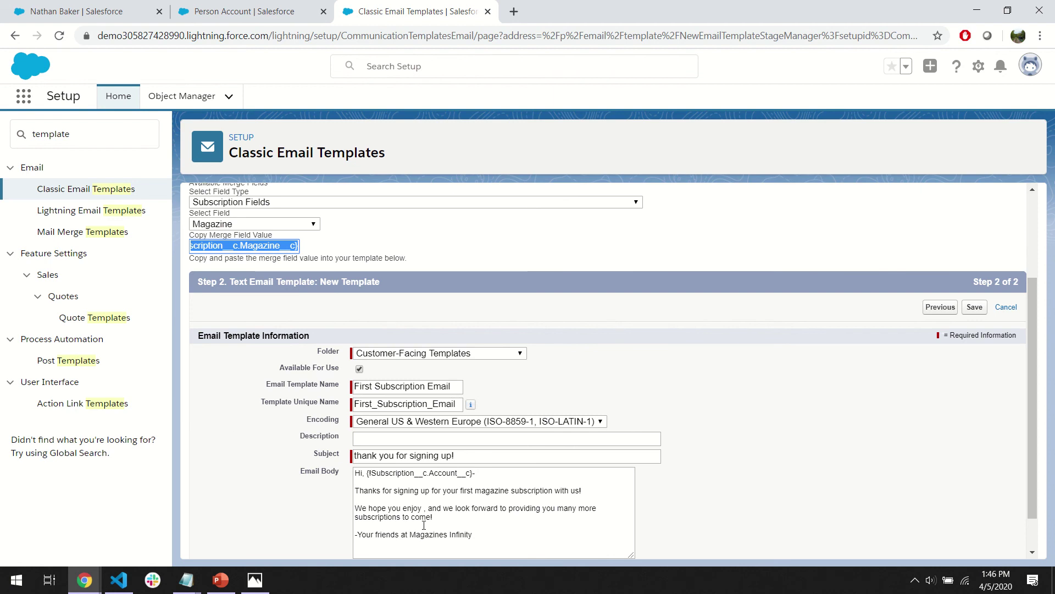
left_click(422, 509)
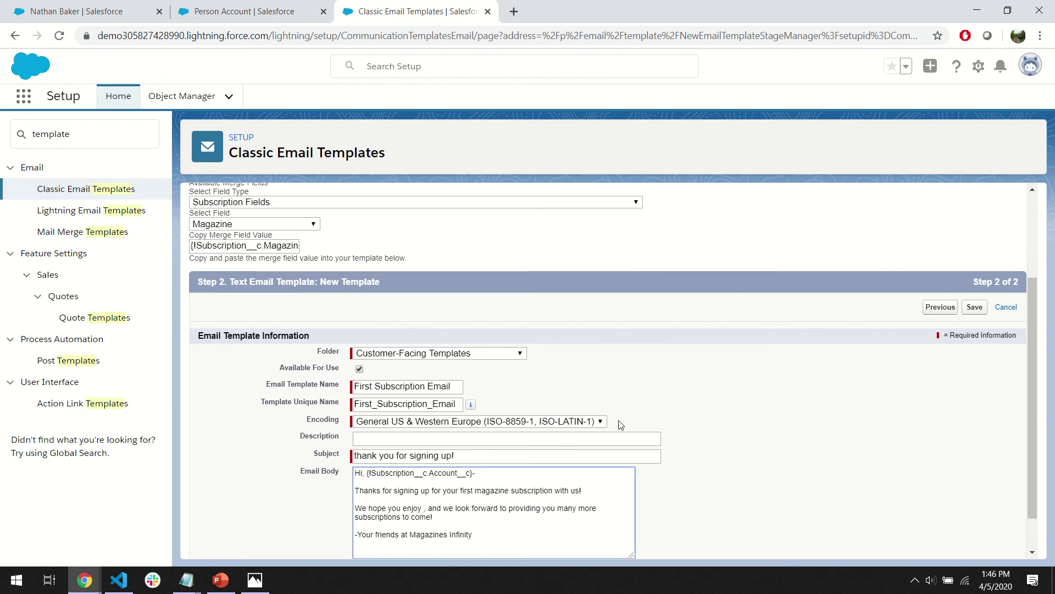
type("{!Subscription__c.Magazine__c}")
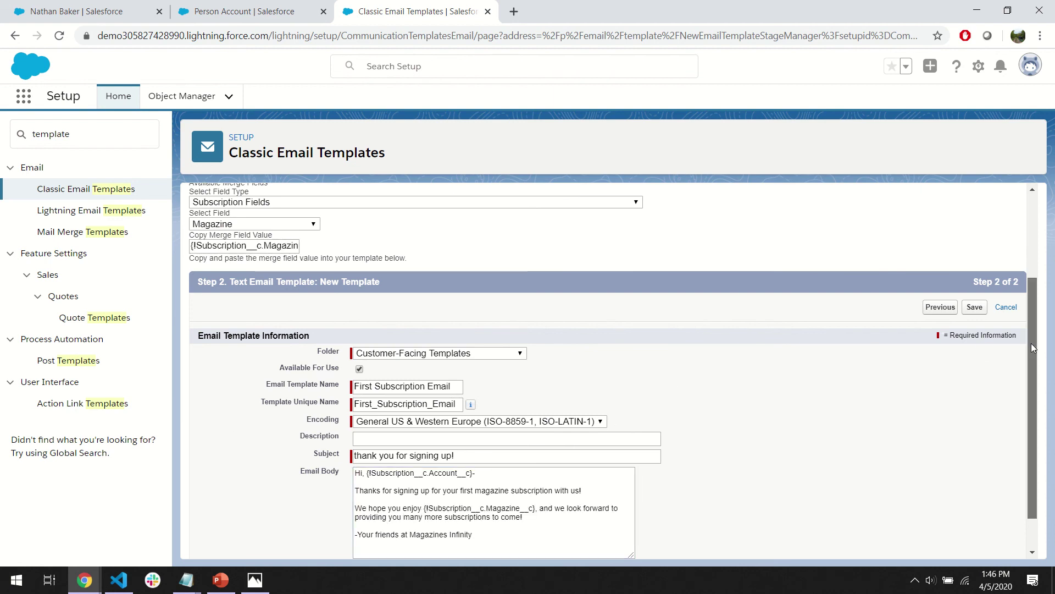
scroll(1031, 343, "down", 1)
left_click(975, 263)
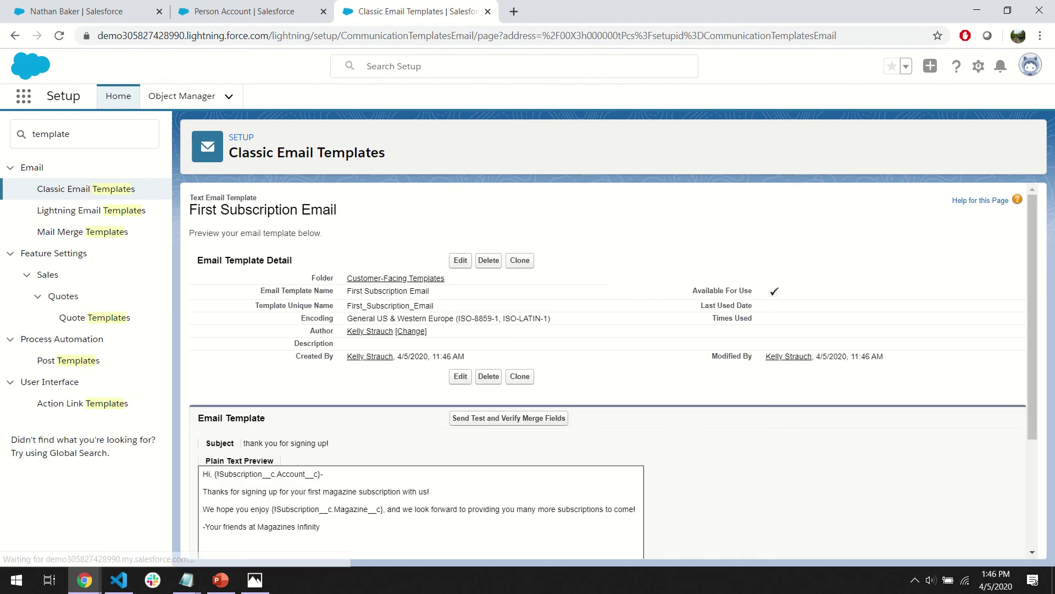
Find Email Alerts in Setup and start a new email alert
left_click(85, 135)
type("alert")
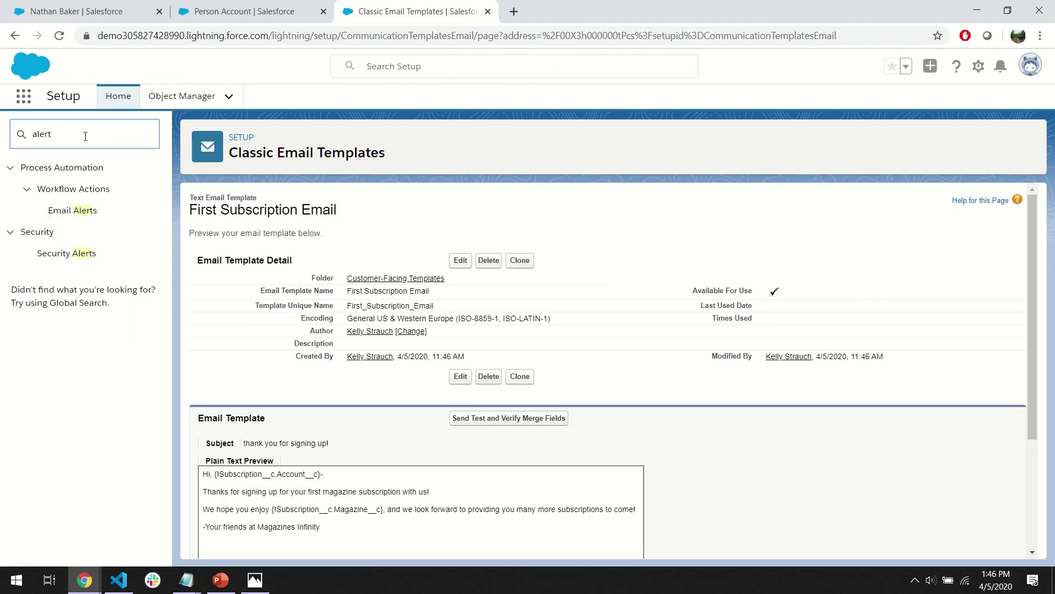
left_click(72, 210)
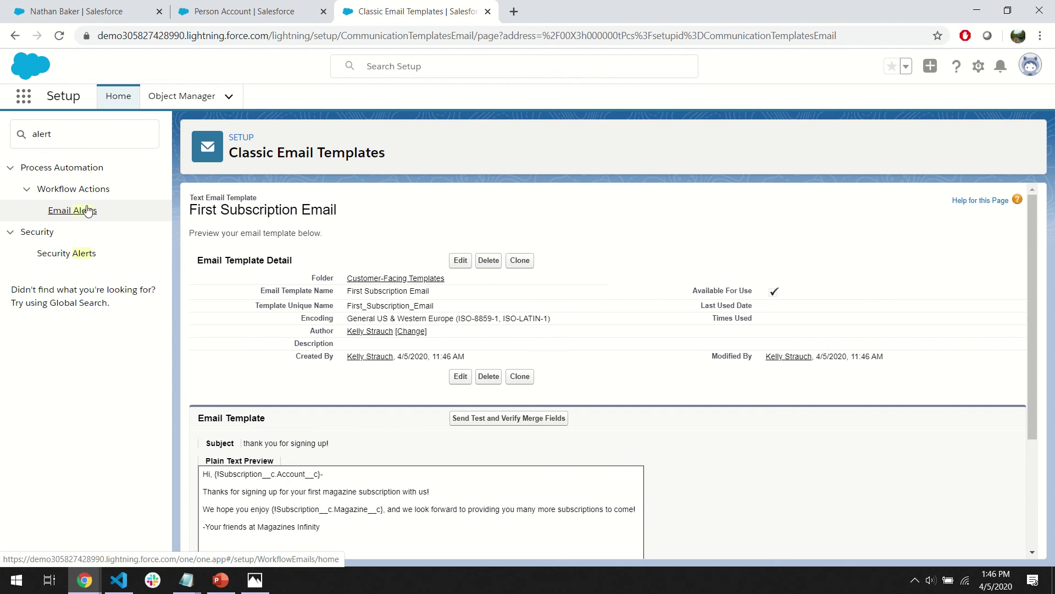
left_click(597, 291)
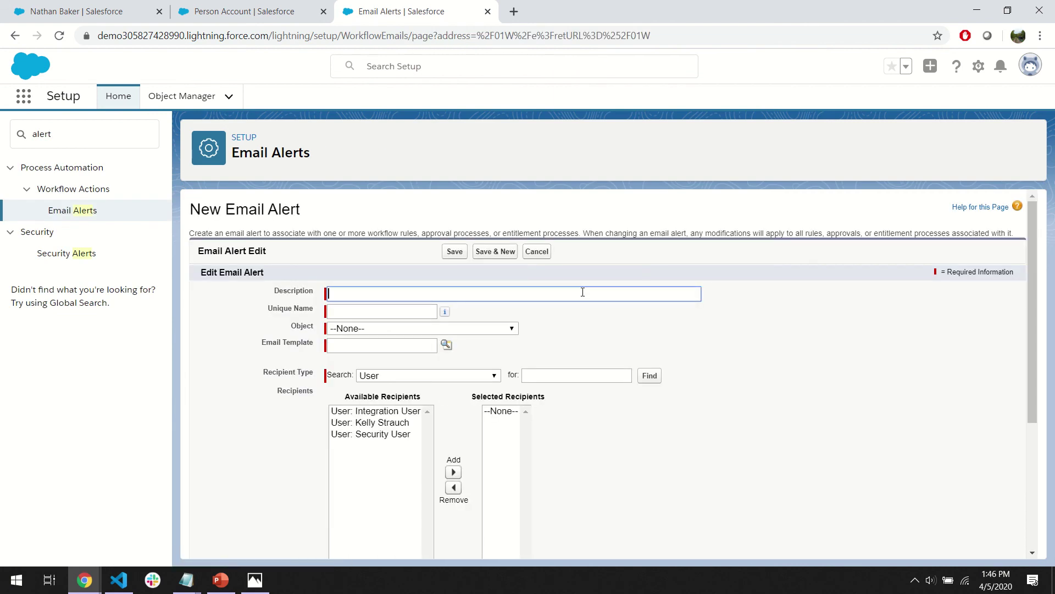
Describe the new email alert as "Send First Subscription Email" and set its object to Subscription
type("Send First Subscription ")
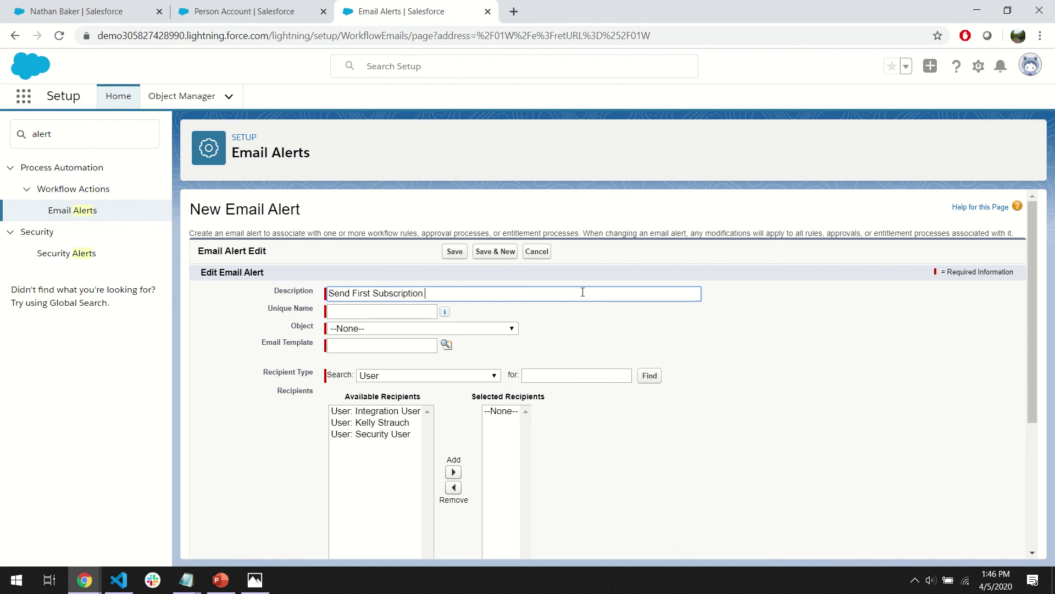
type("Email")
key("Tab")
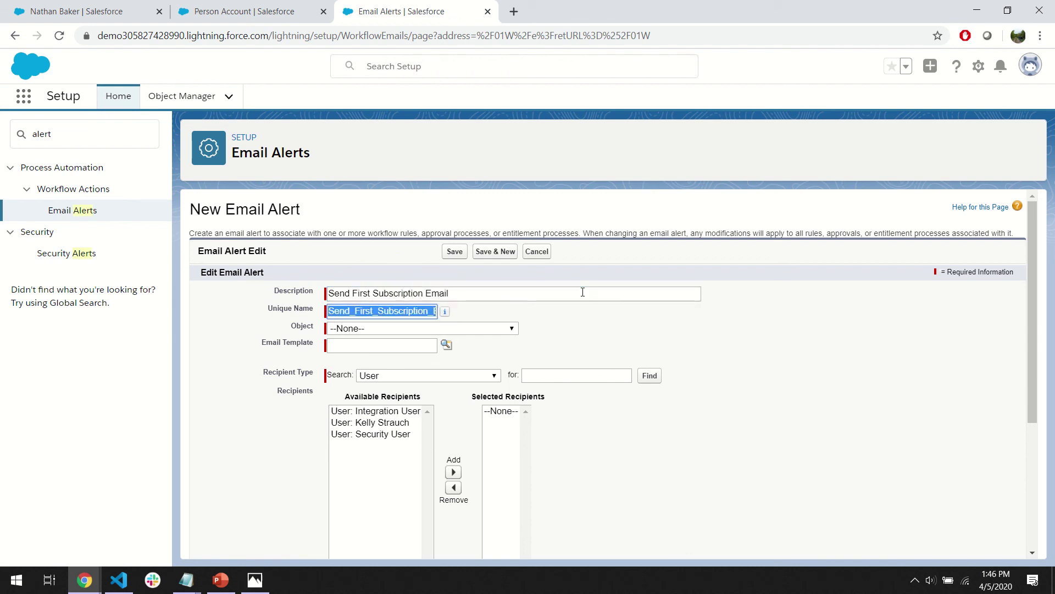
left_click(493, 331)
left_click_drag(519, 107, 500, 282)
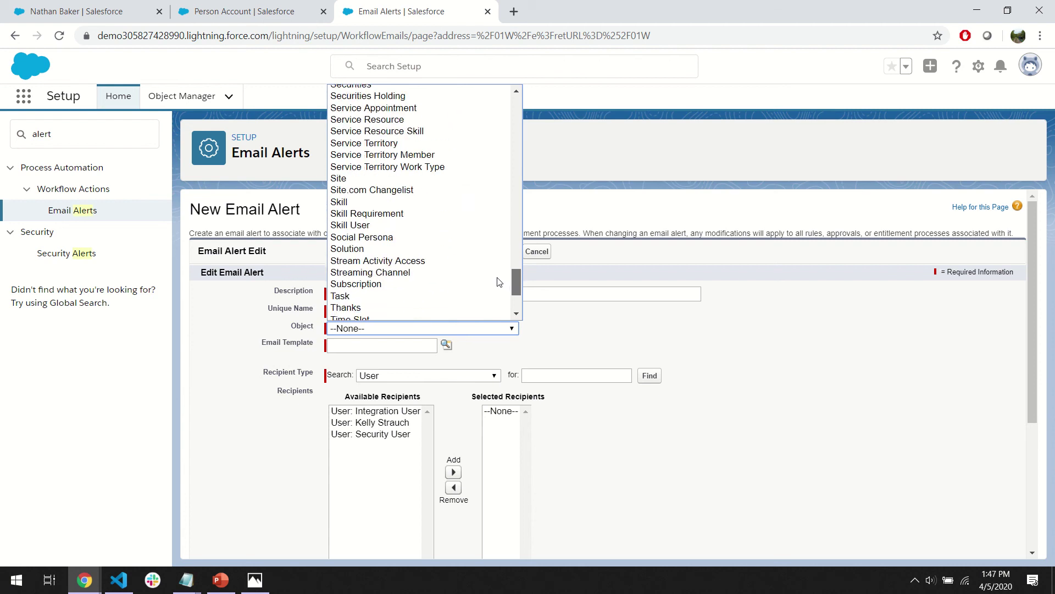
scroll(498, 281, "down", 1)
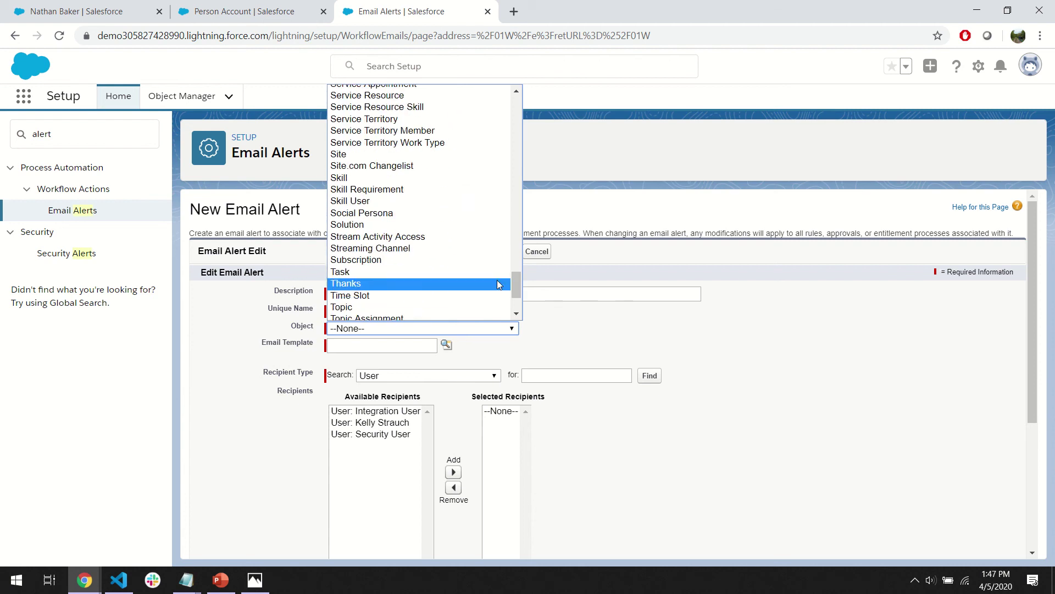
left_click(433, 260)
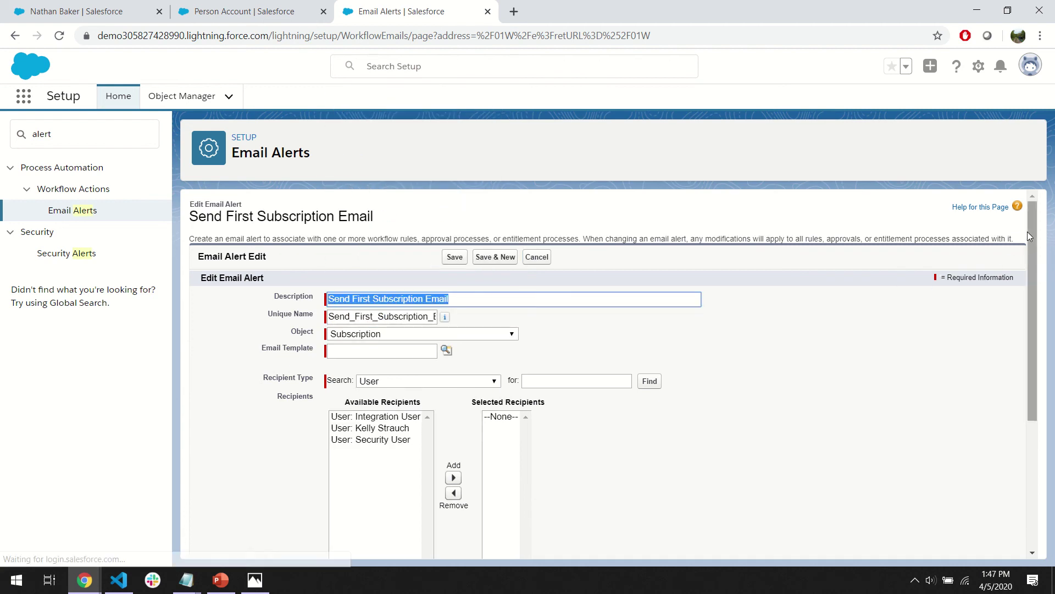
Look up and assign the First Subscription Email template to the email alert
left_click_drag(1027, 232, 1034, 263)
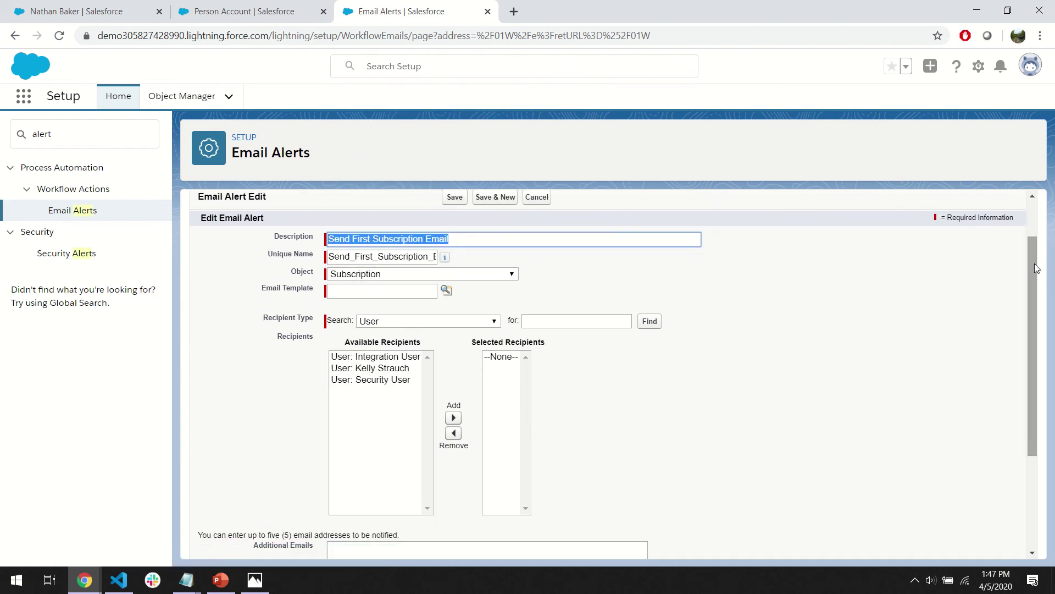
left_click(447, 291)
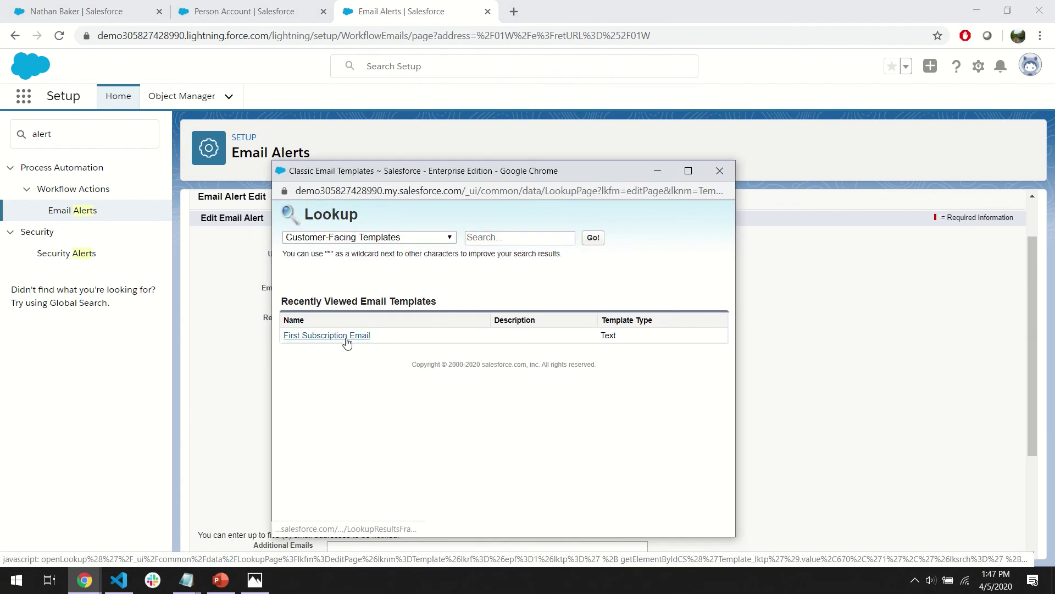
left_click(349, 342)
Set the recipient type to Email Field, add "Email Field: _system Email" to the selected recipients, and save the email alert
left_click_drag(1027, 256, 1030, 291)
left_click(459, 267)
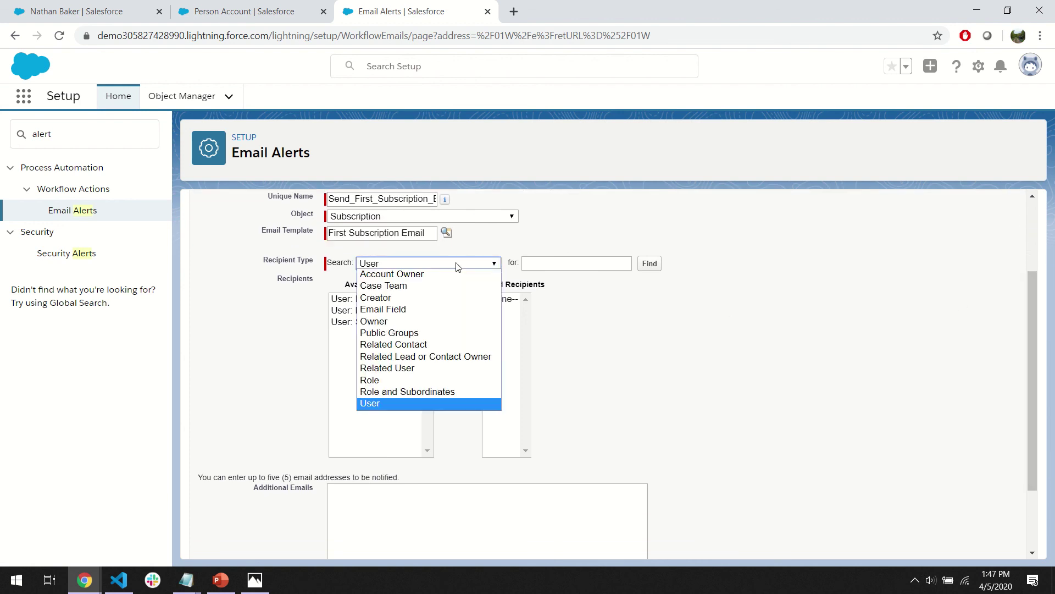
left_click(434, 308)
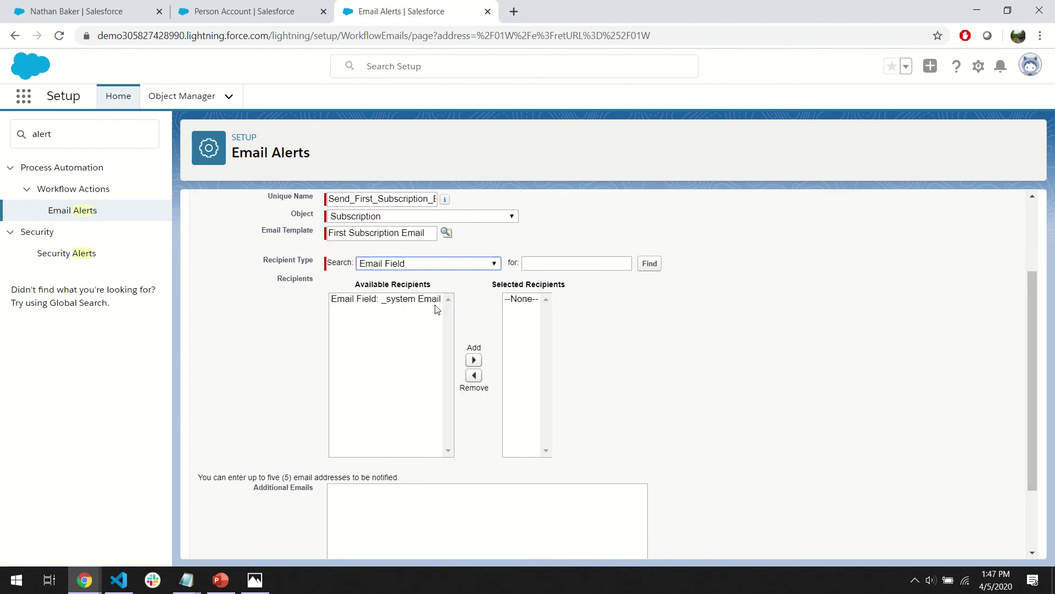
left_click(370, 300)
left_click(473, 360)
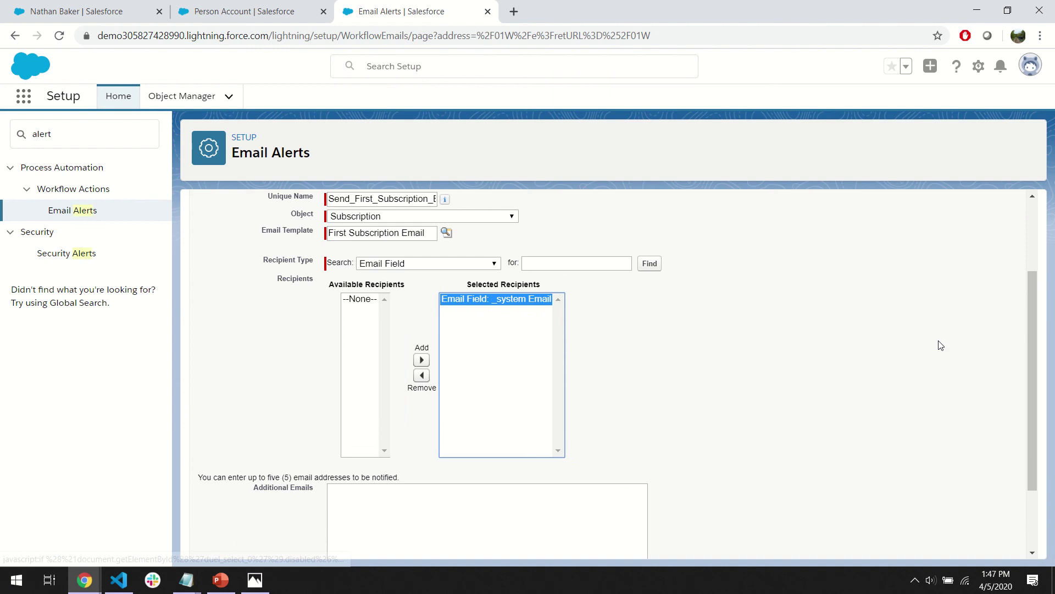
left_click_drag(1033, 318, 1025, 376)
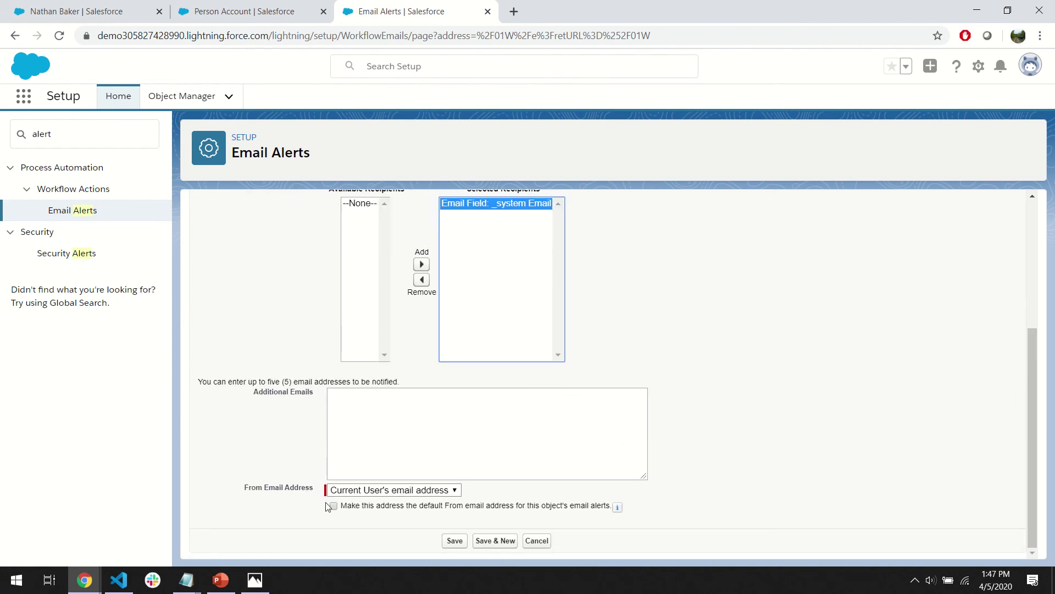
left_click(448, 543)
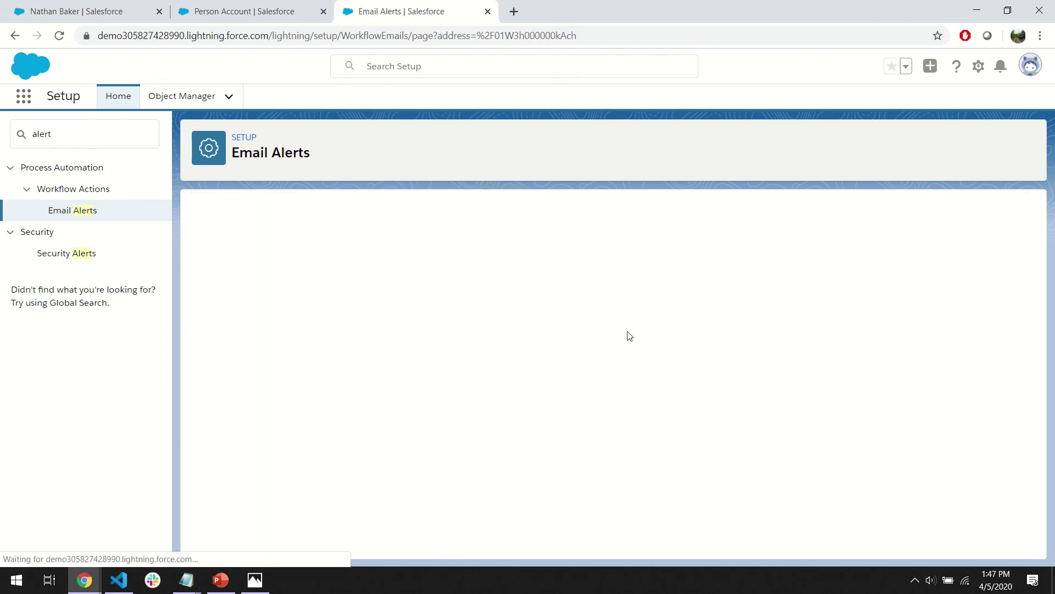